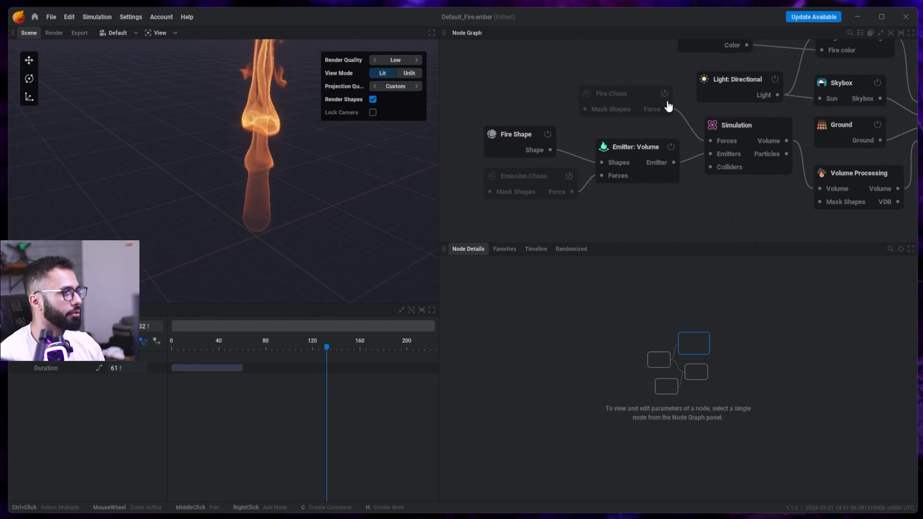
- Enable the Fire Chaos force node and compare the flame with its force activity off and on again
left_click(664, 93)
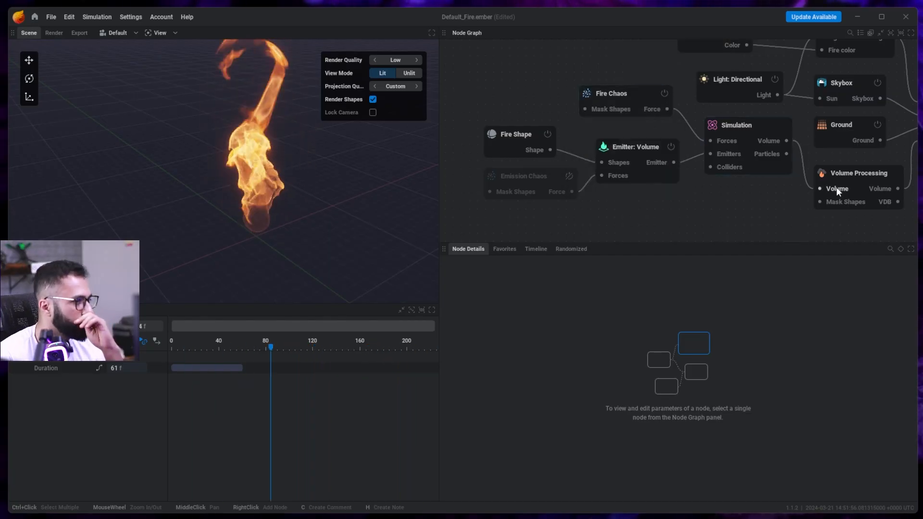
left_click(624, 102)
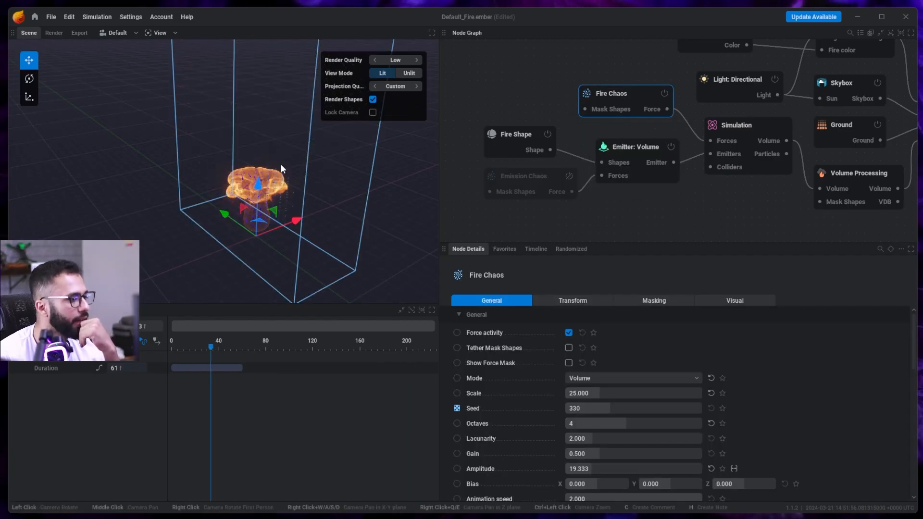
left_click(569, 333)
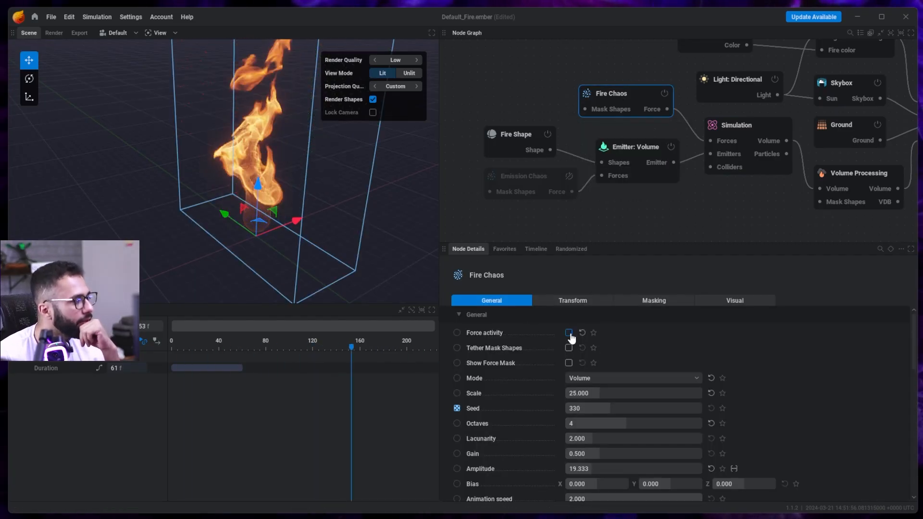
left_click(569, 333)
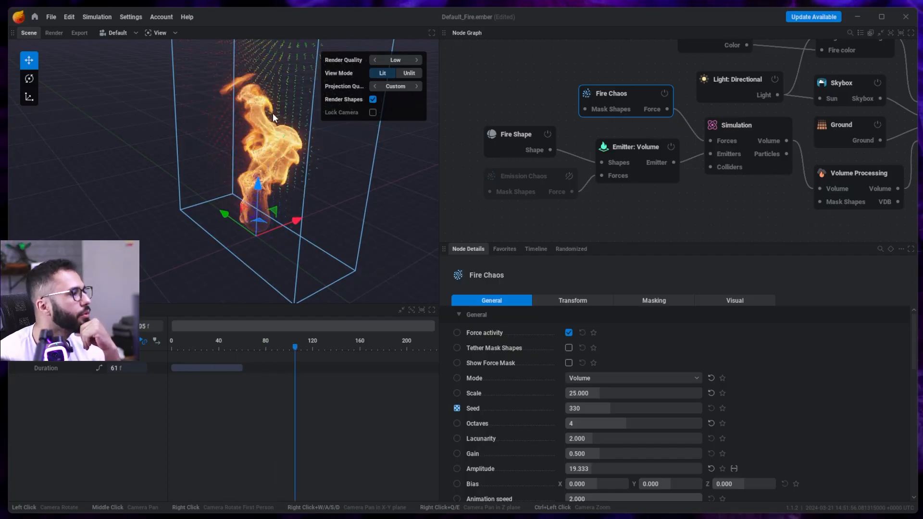
- Try the Fire Chaos scale at 100 and at 0, ending on 58.333
scroll(526, 366, "down", 1)
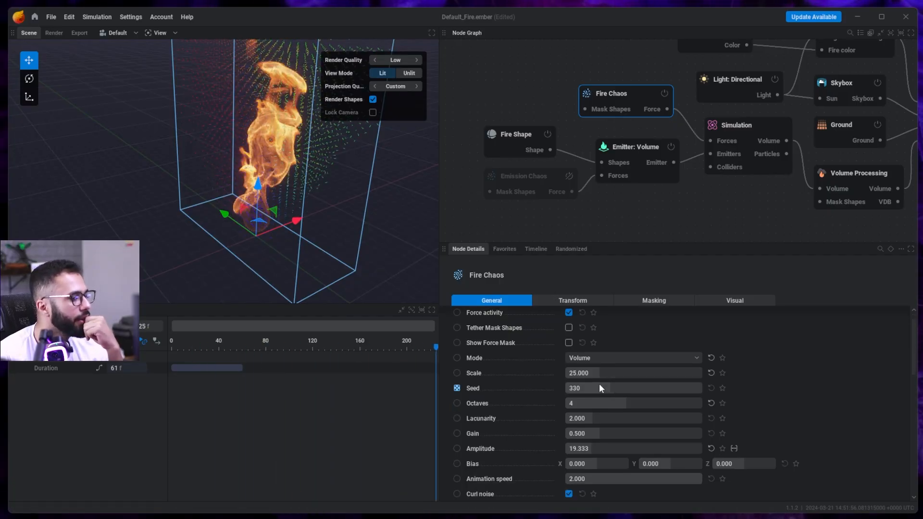
left_click_drag(603, 373, 678, 372)
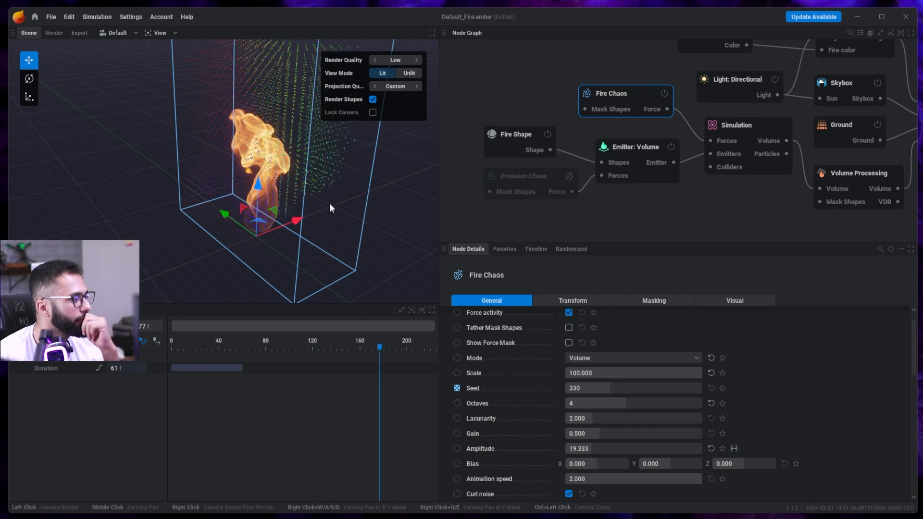
left_click(489, 212)
left_click(611, 98)
left_click_drag(673, 372, 565, 373)
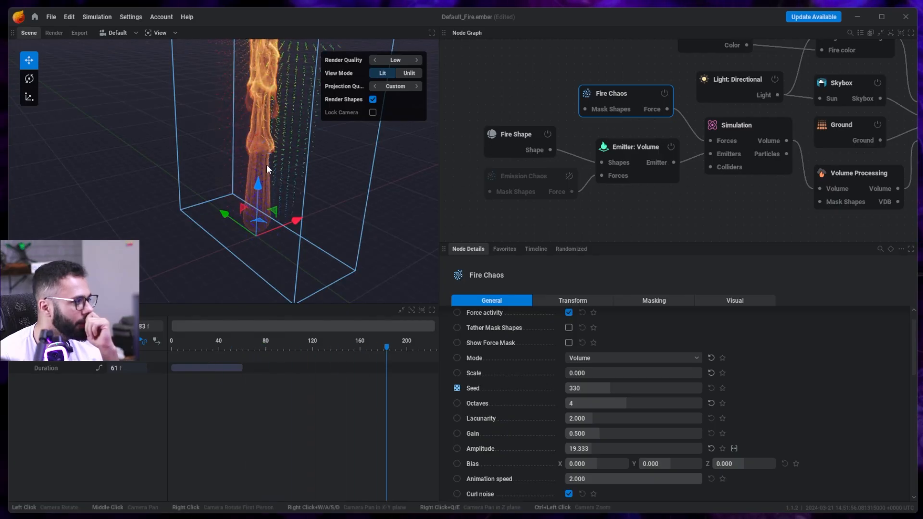
left_click_drag(607, 373, 645, 373)
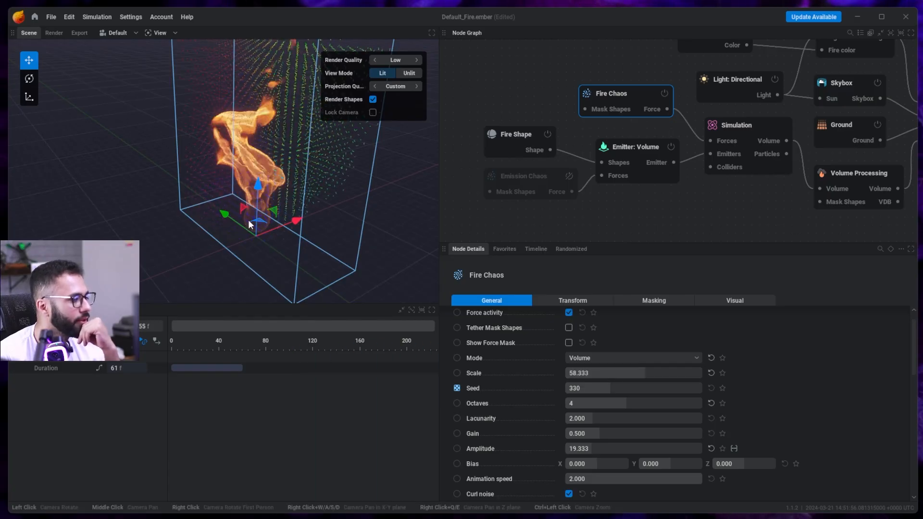
- Examine the Fire Chaos force vectors around the flame from another angle and up close
left_click_drag(243, 197, 306, 197)
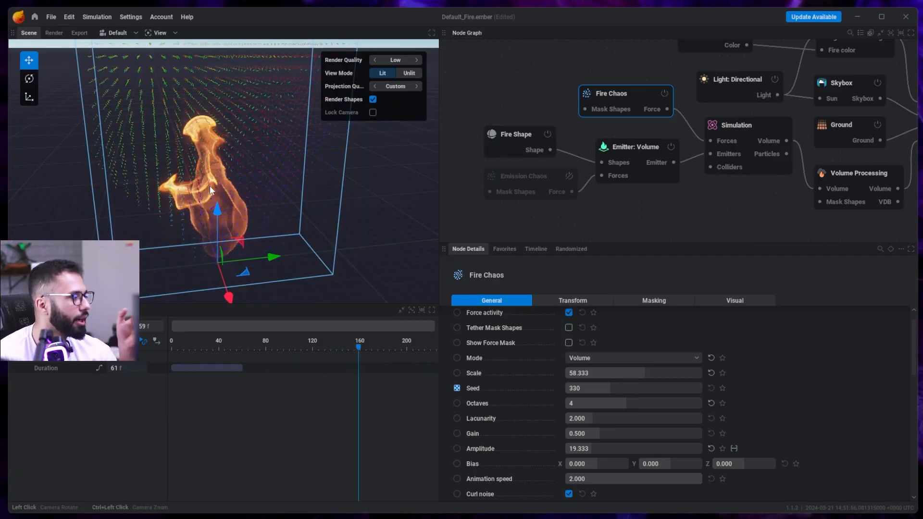
left_click_drag(244, 185, 322, 185)
scroll(252, 216, "up", 6)
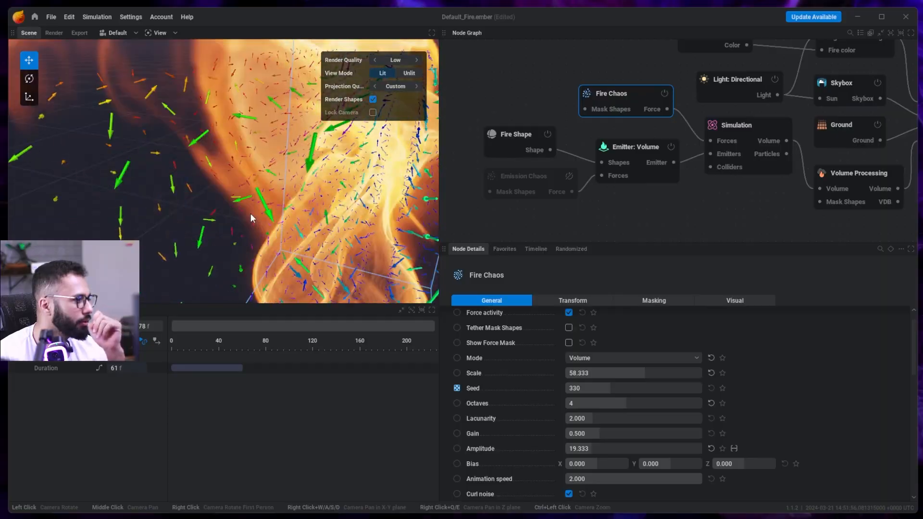
left_click_drag(251, 216, 250, 240)
scroll(306, 206, "down", 6)
scroll(230, 213, "down", 2)
- Compare the Volume And Particles, Volume and Particles modes of the Fire Chaos force, leaving the mode on Volume
left_click(643, 358)
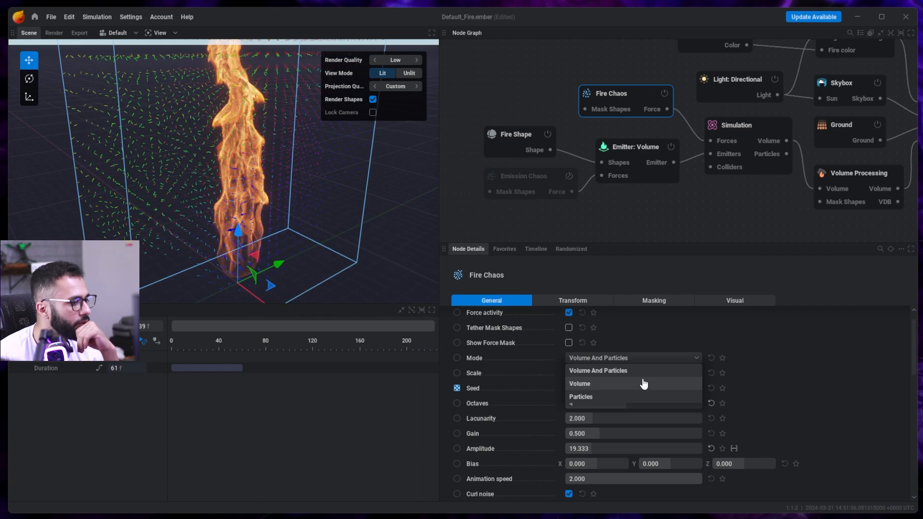
left_click(606, 384)
left_click(627, 359)
left_click(618, 370)
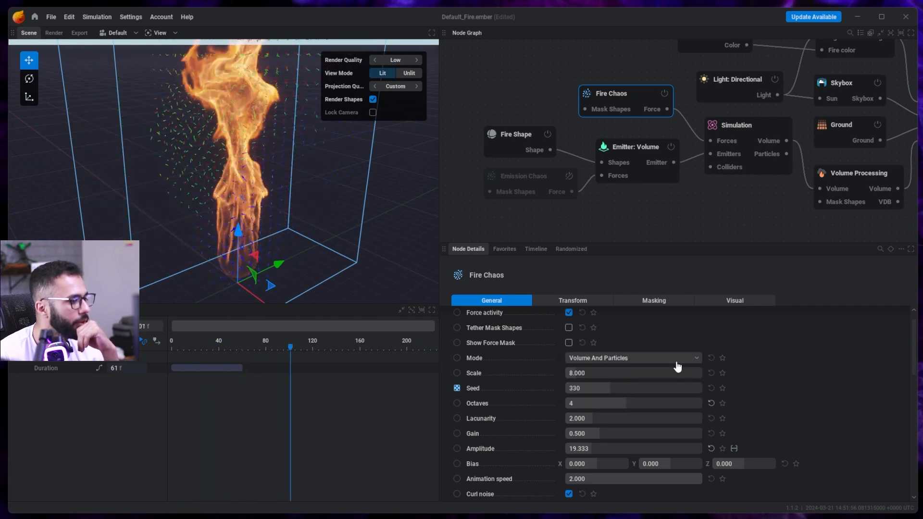
left_click(673, 359)
left_click(595, 384)
left_click(606, 358)
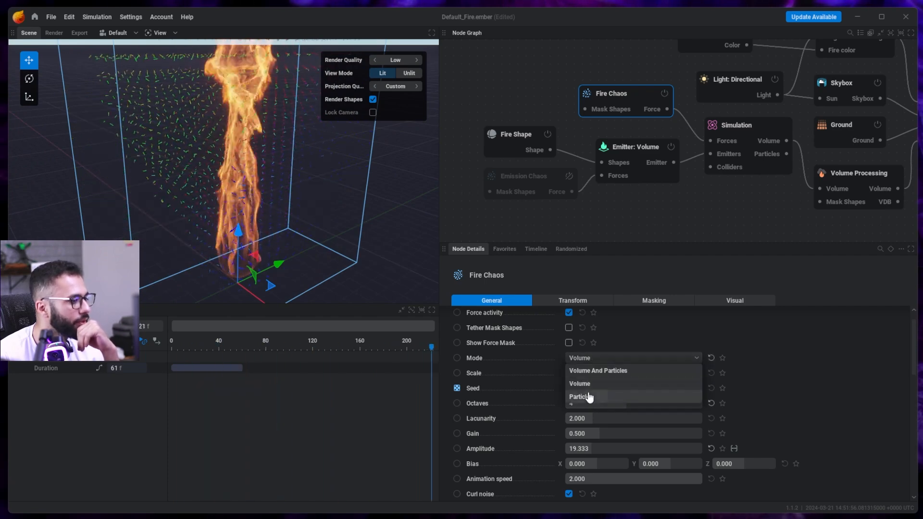
left_click(625, 397)
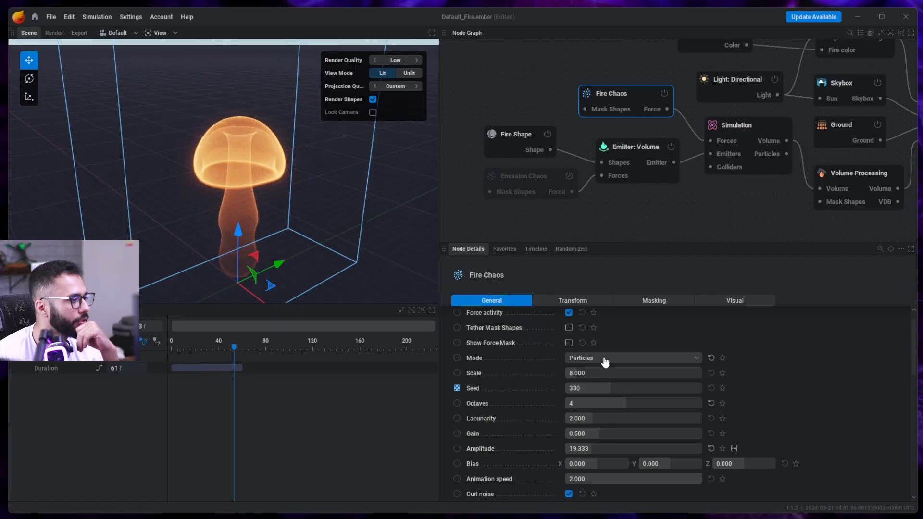
left_click(602, 361)
left_click(599, 384)
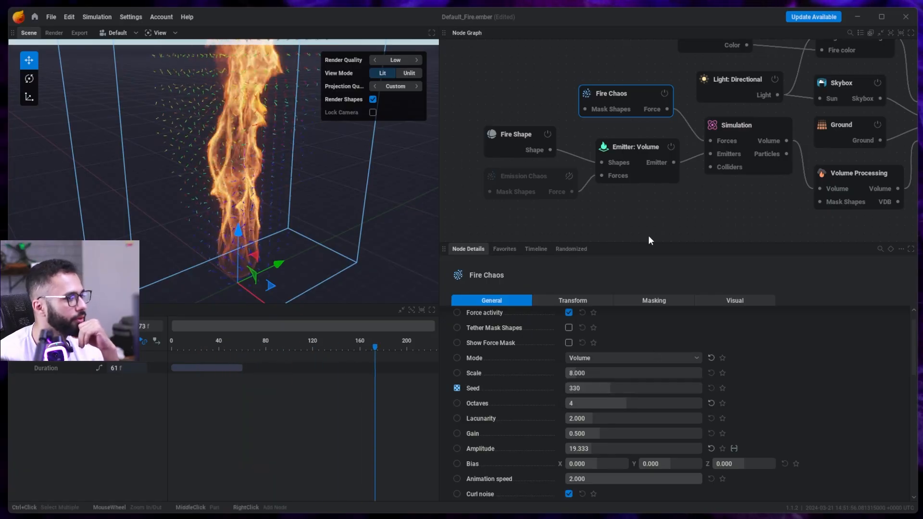
- Try the Fire Chaos animation speed at 0.387 and 2, ending on 0.333
scroll(624, 368, "down", 3)
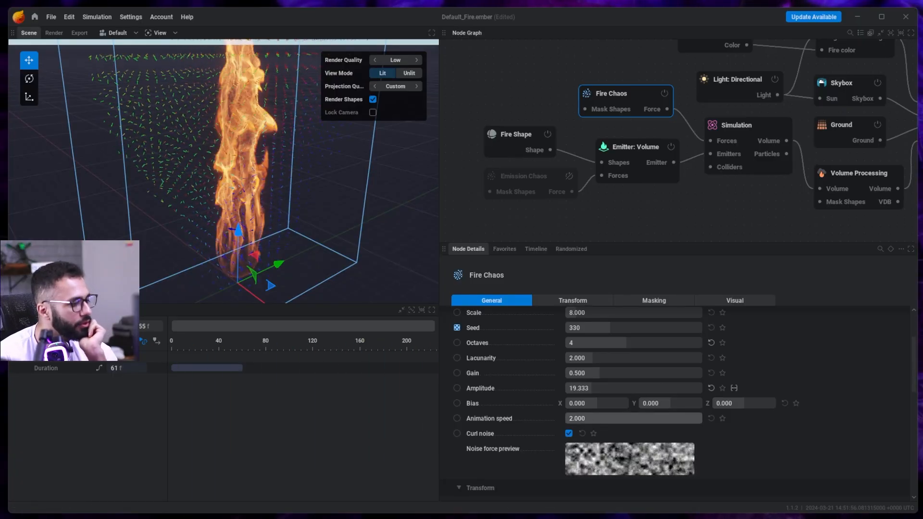
mouse_move(659, 420)
left_mouse_down()
mouse_move(667, 420)
mouse_move(563, 423)
mouse_move(643, 423)
left_mouse_up()
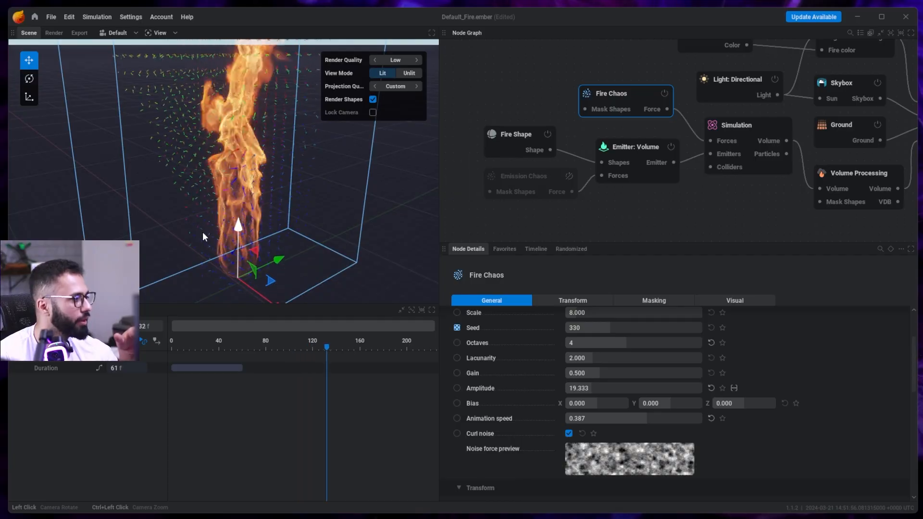
left_click_drag(655, 419, 702, 419)
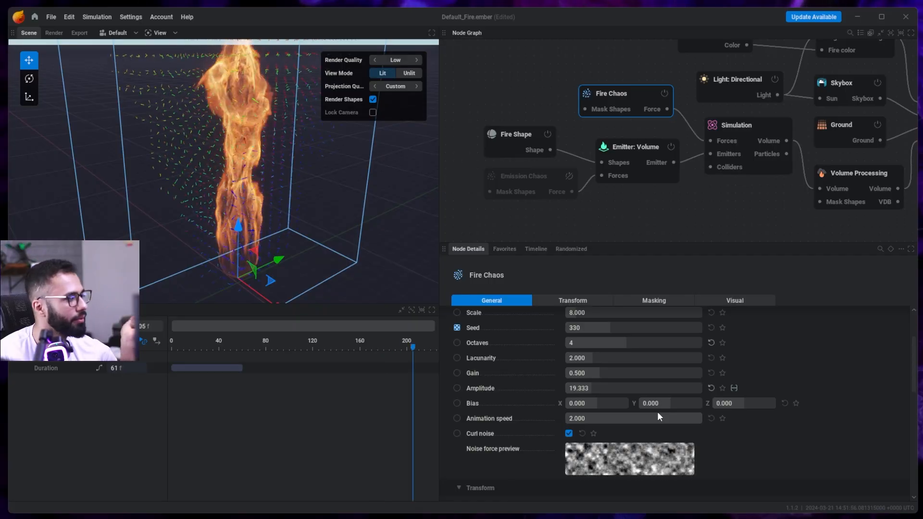
left_click_drag(650, 416, 594, 416)
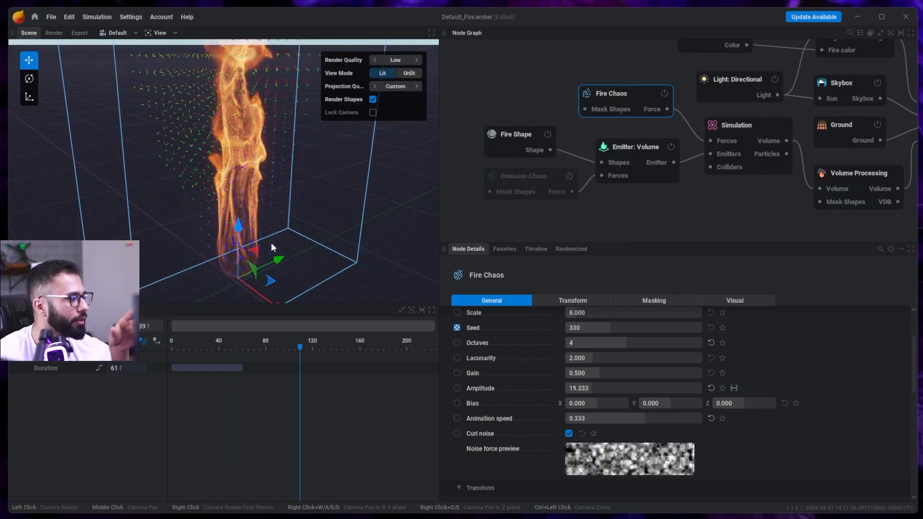
- Test the Fire Chaos amplitude at 100, inspect the fire with the node deselected, and reset the amplitude to its default
scroll(260, 172, "down", 4)
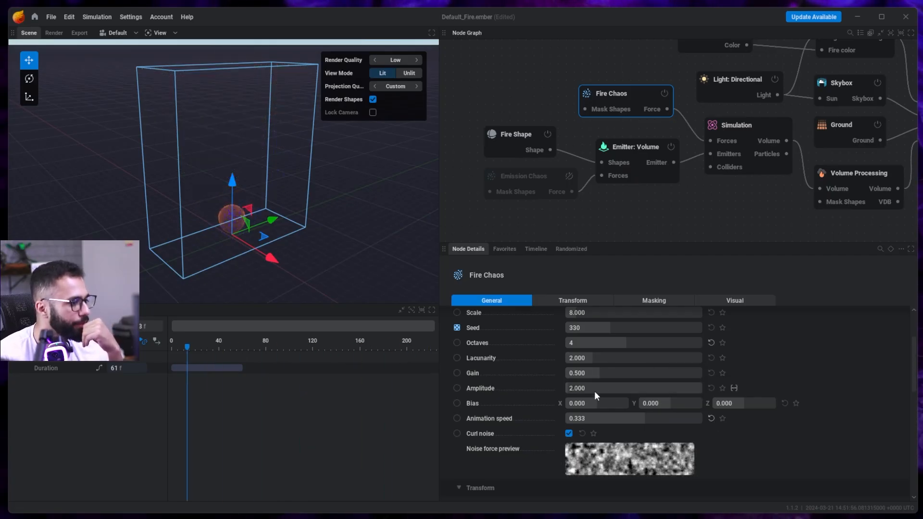
left_click_drag(597, 391, 701, 390)
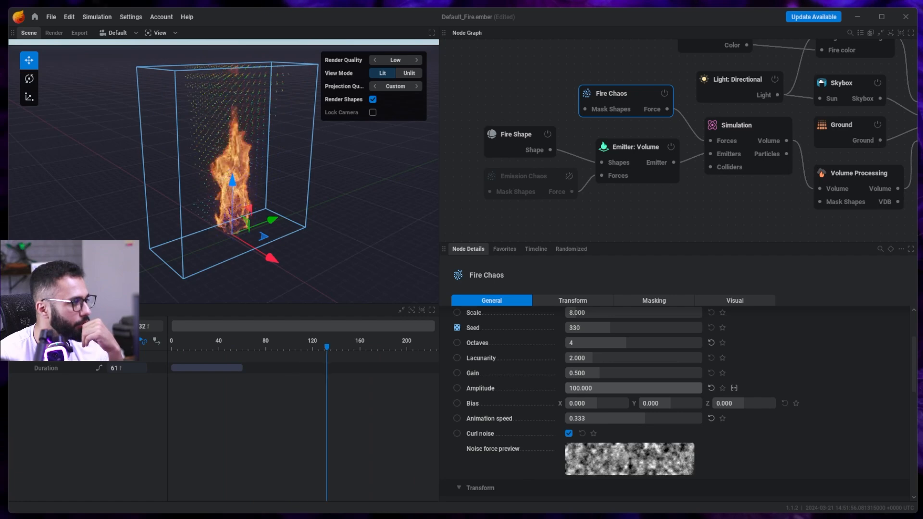
scroll(247, 253, "up", 3)
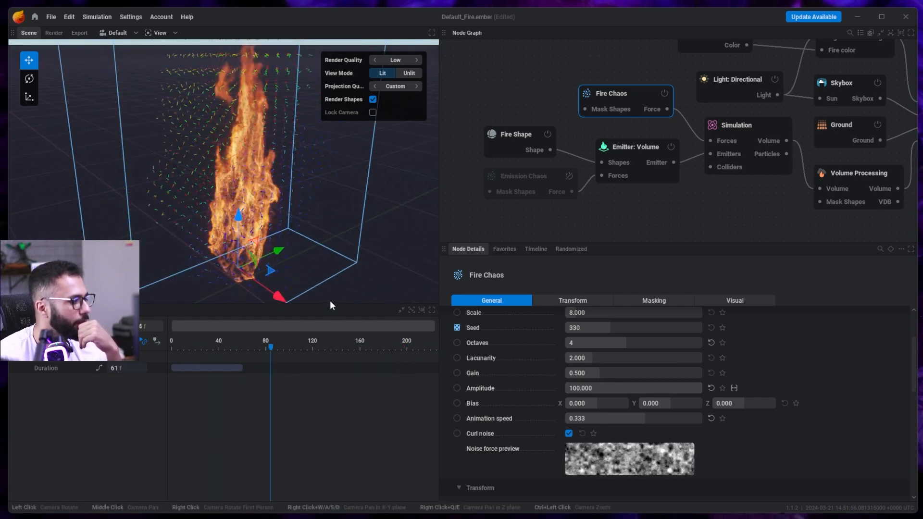
left_click(526, 239)
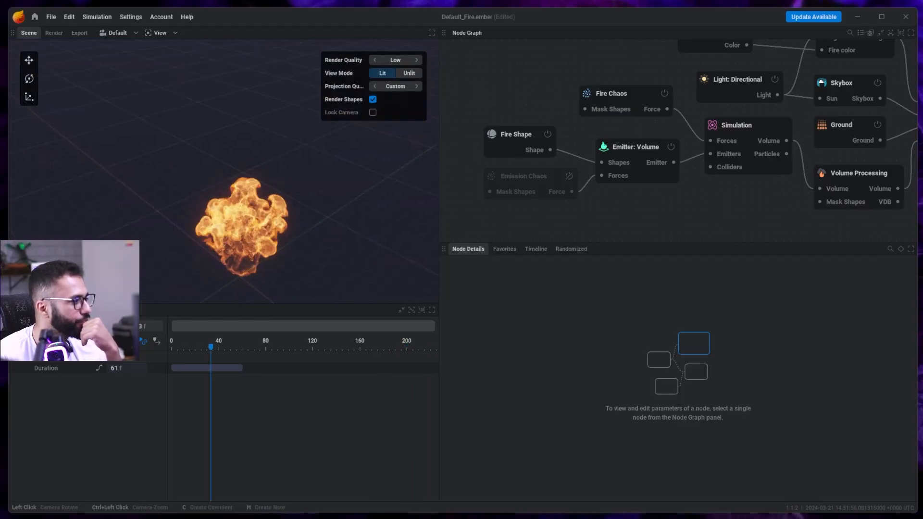
left_click_drag(284, 225, 260, 216)
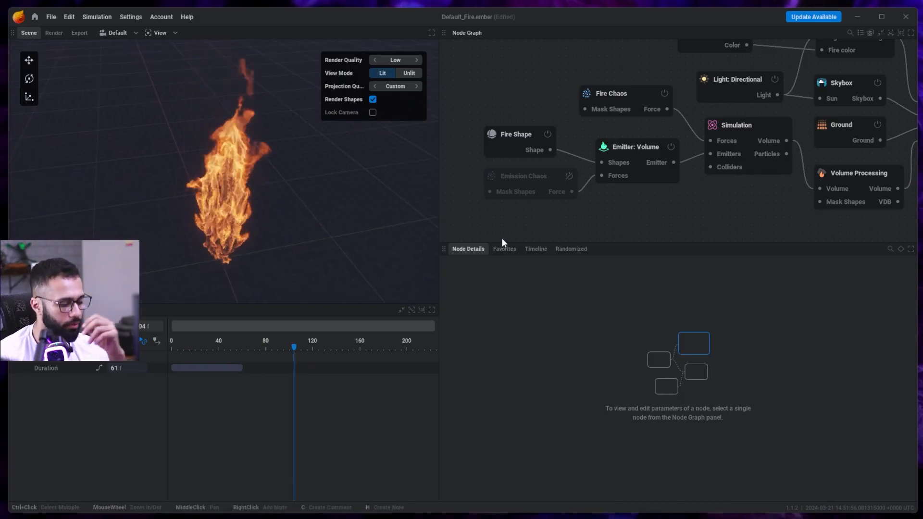
left_click(614, 101)
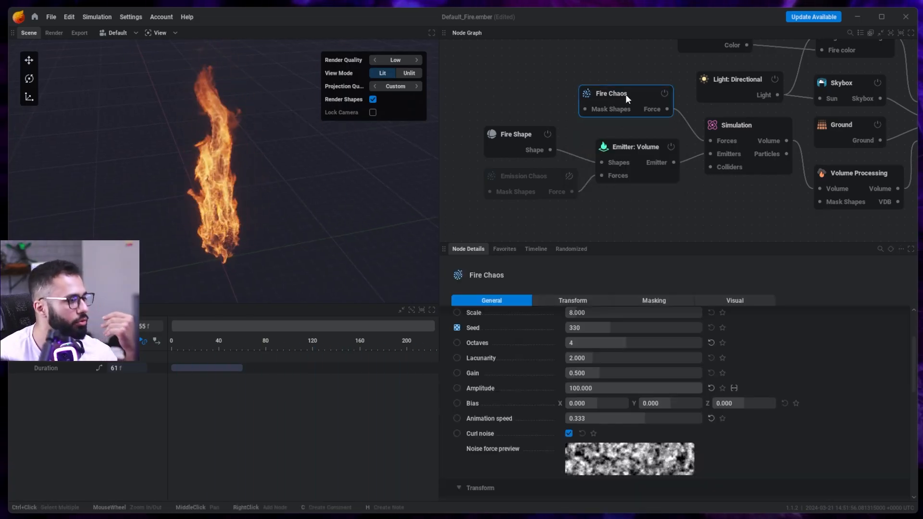
left_click(710, 388)
- Set the Fire Chaos octaves to 5 and the lacunarity to 1.333
scroll(601, 356, "up", 1)
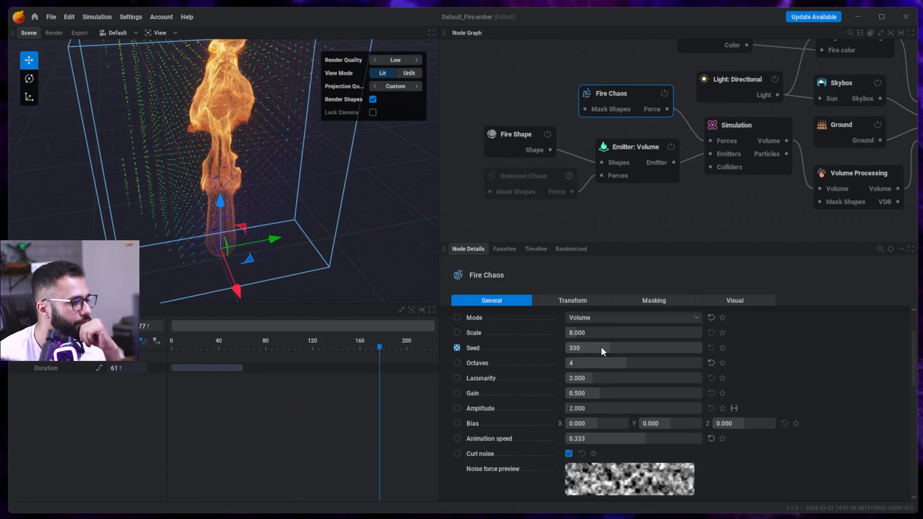
scroll(627, 365, "up", 1)
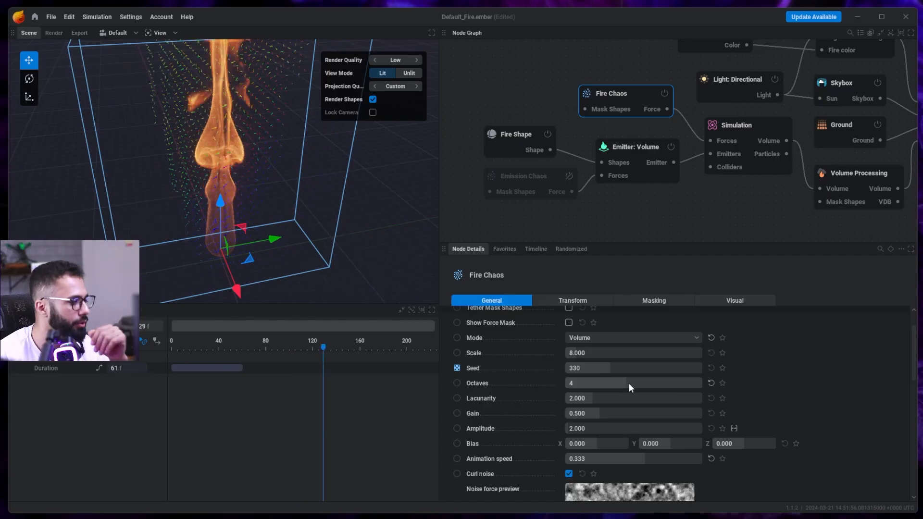
left_click_drag(628, 383, 677, 402)
scroll(677, 406, "down", 2)
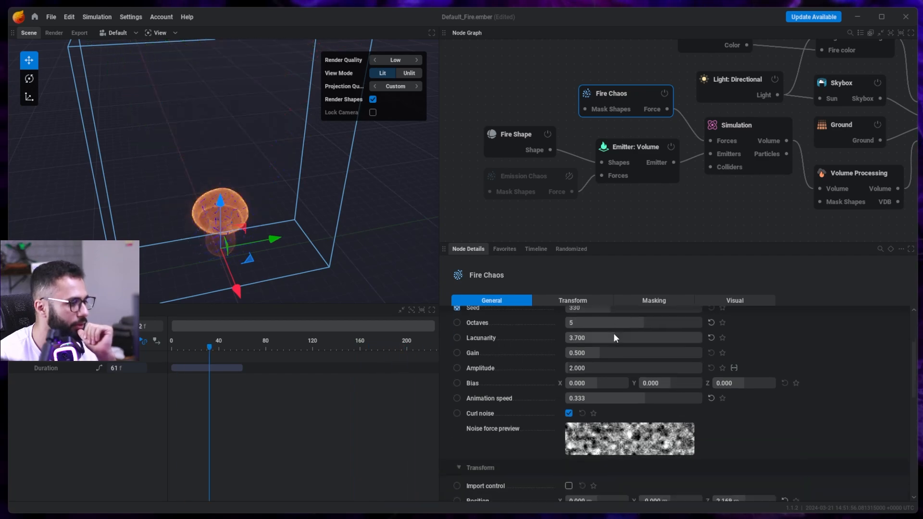
left_click_drag(614, 335, 552, 335)
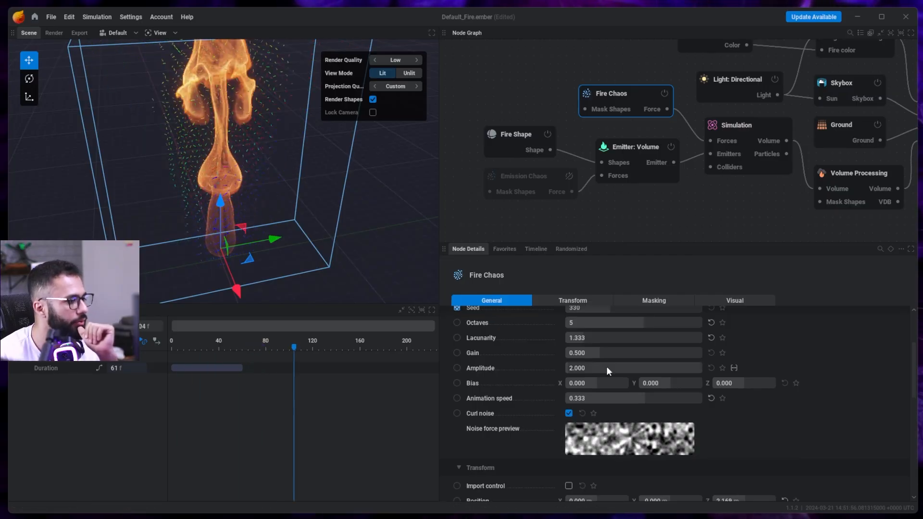
- Set the Fire Chaos amplitude to 28 and the bias to X 6.133, Y 4.133 and Z 1
mouse_move(624, 368)
left_mouse_down()
mouse_move(601, 368)
mouse_move(620, 383)
left_mouse_up()
left_click_drag(723, 386, 736, 385)
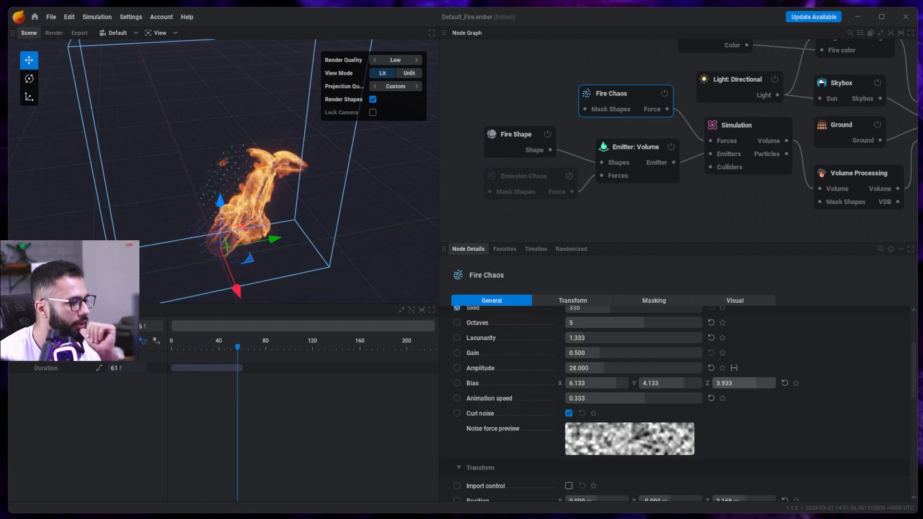
- Set the Fire Chaos animation speed to 2 and move the force along its X axis to about 0.255 m
left_click_drag(613, 401, 628, 404)
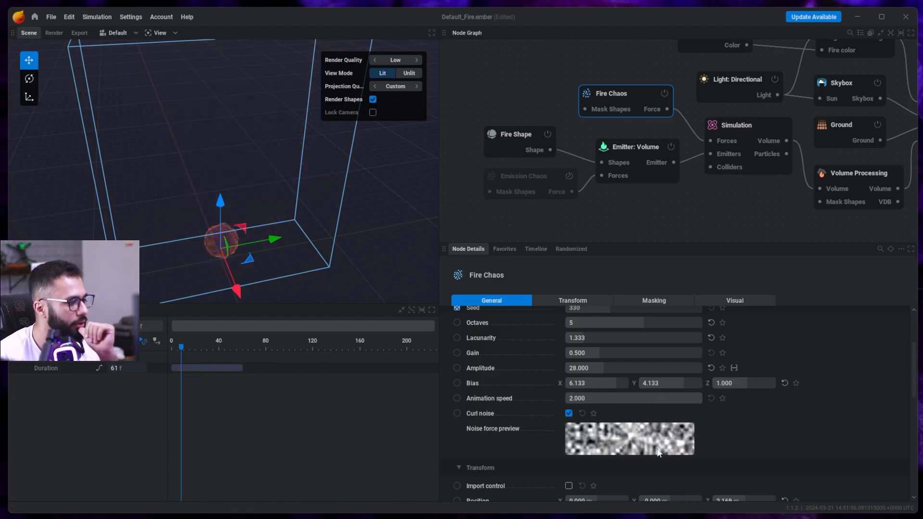
mouse_move(230, 272)
left_mouse_down()
mouse_move(200, 247)
mouse_move(224, 282)
left_mouse_up()
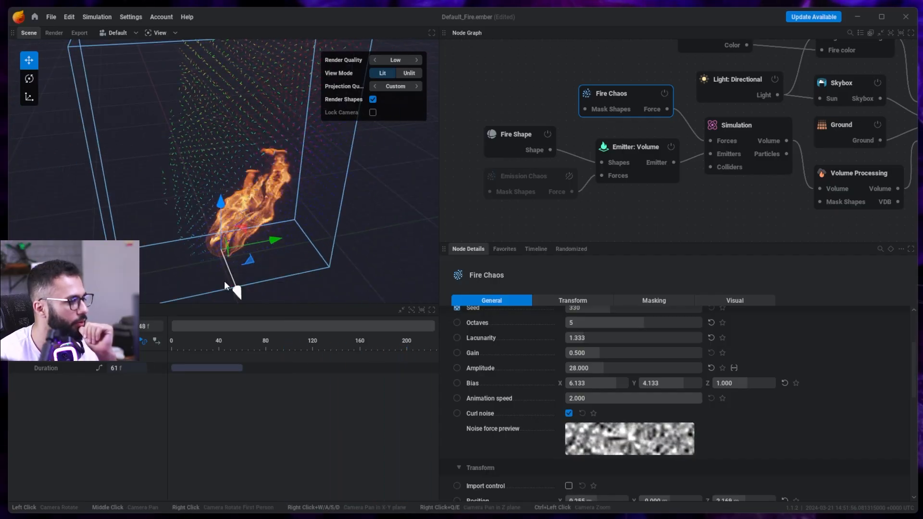
- Change the Fire Chaos bias to Y 3 and X 1.467, and reset the amplitude to its default
left_click_drag(659, 383, 651, 383)
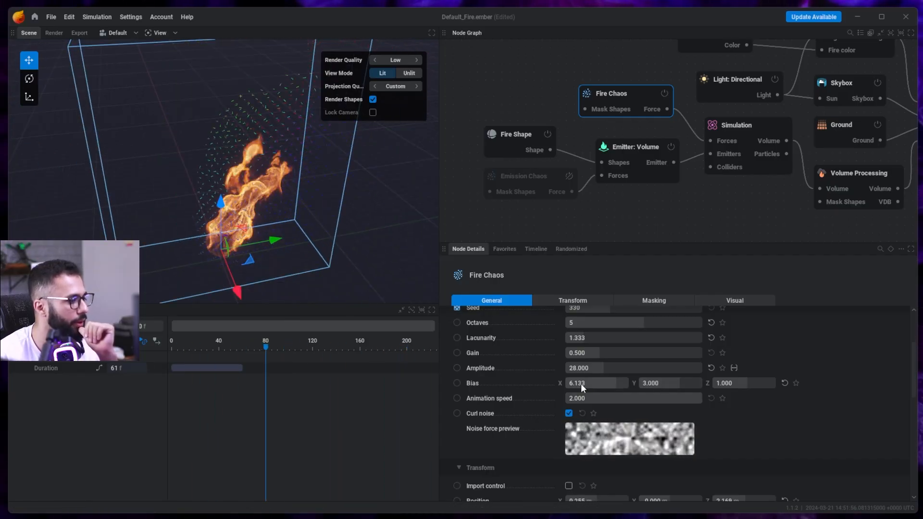
left_click_drag(580, 384, 583, 383)
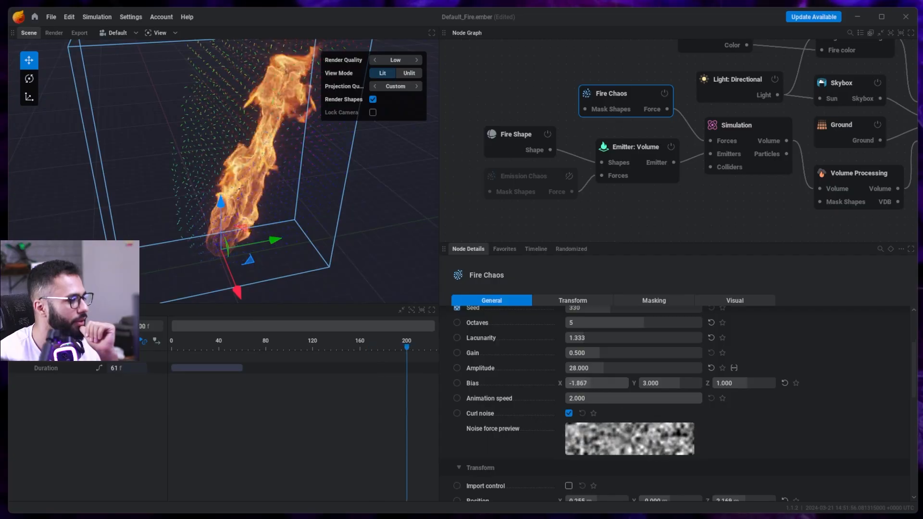
left_click_drag(626, 383, 601, 383)
left_click(711, 369)
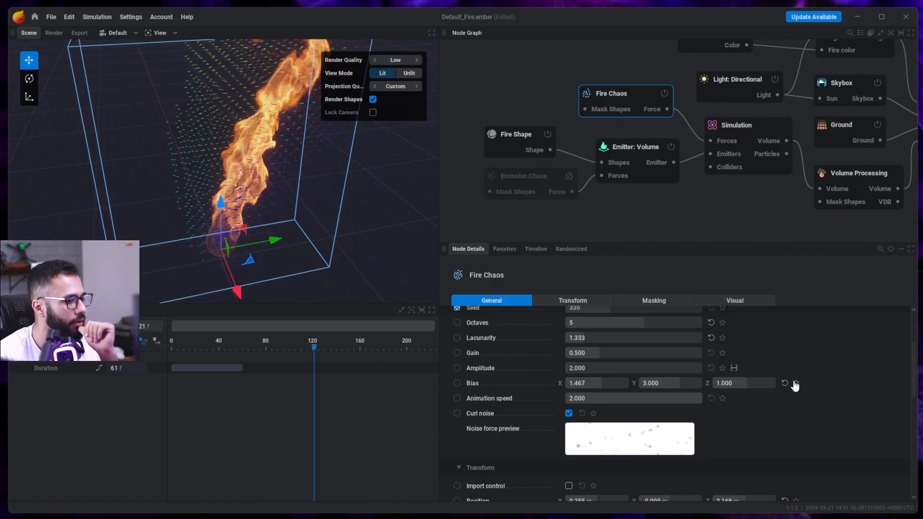
- Reset the Fire Chaos octaves, lacunarity and bias to their defaults
left_click(711, 338)
scroll(705, 351, "up", 5)
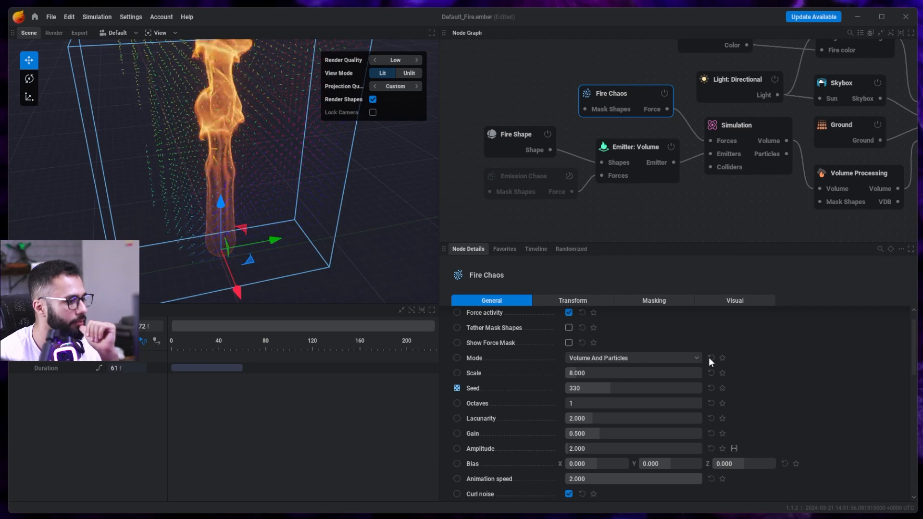
left_click(686, 384)
- Try the Fire Chaos force at position X -3.078, Y 3.667, Z 1.836 and rotation X 86.4, Y -192, Z -105.6, and reset both
scroll(782, 378, "down", 8)
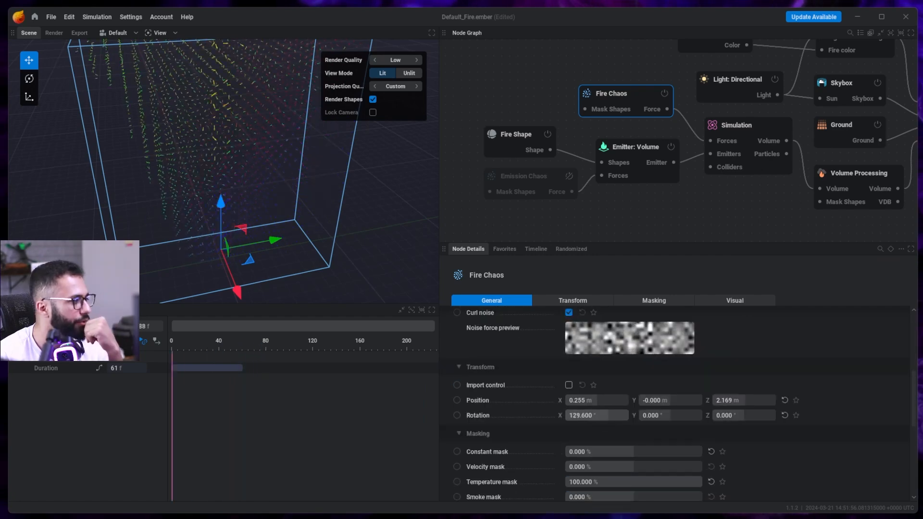
left_click_drag(602, 399, 583, 399)
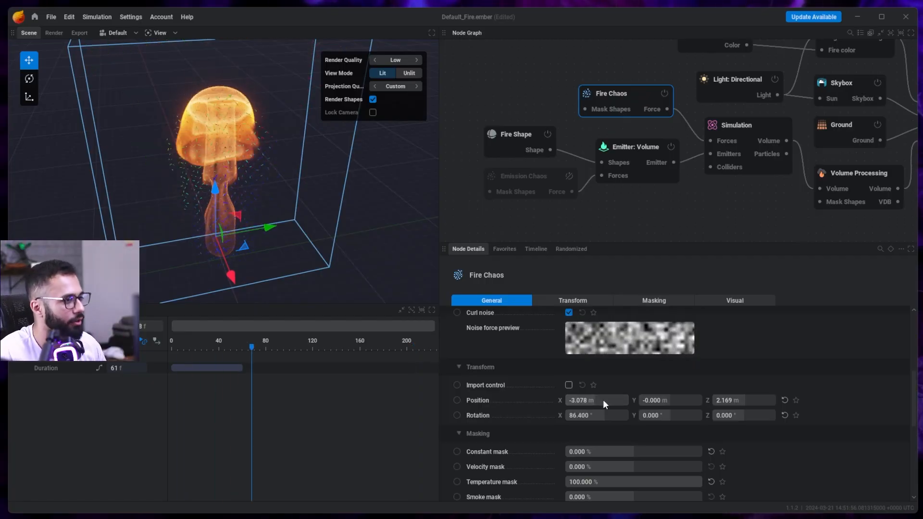
left_click_drag(662, 402, 711, 416)
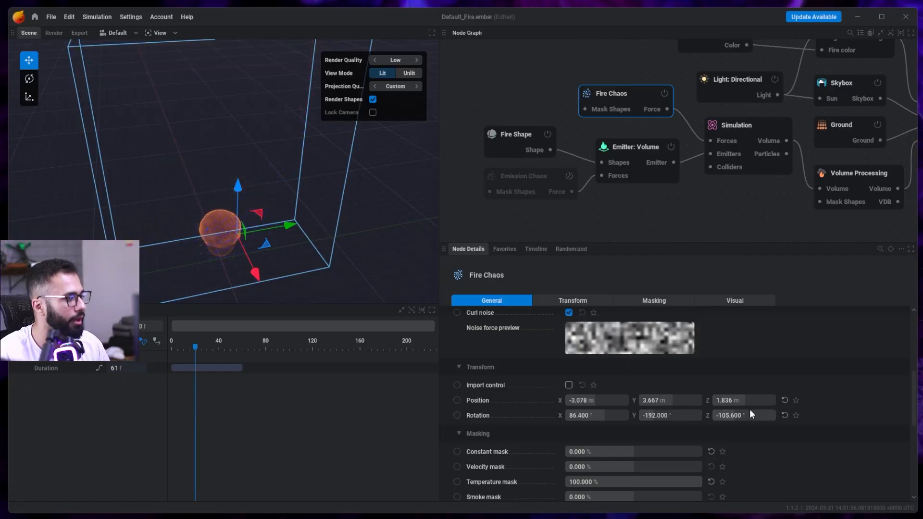
left_click(784, 400)
left_click(784, 414)
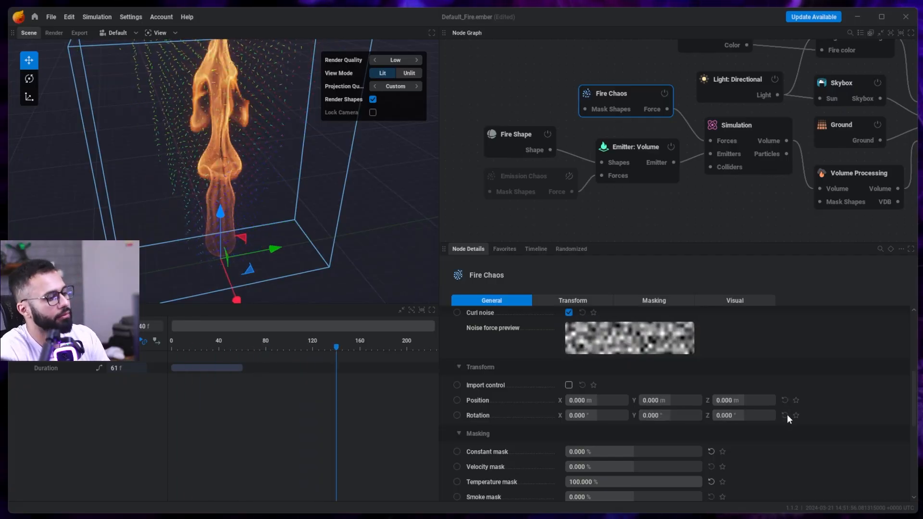
- Set the Fire Chaos constant mask to 100% and move the force to about X -0.802 m, Y 0.659 m
scroll(786, 415, "down", 2)
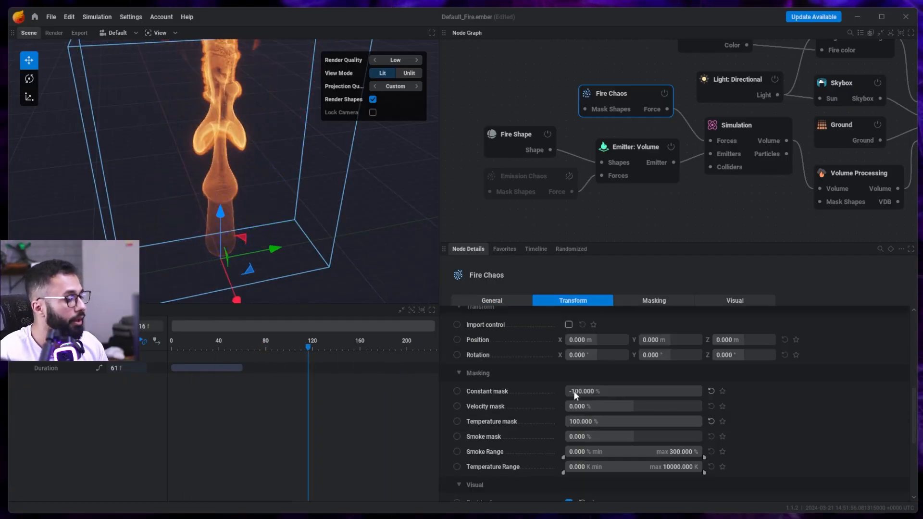
left_click_drag(580, 390, 701, 391)
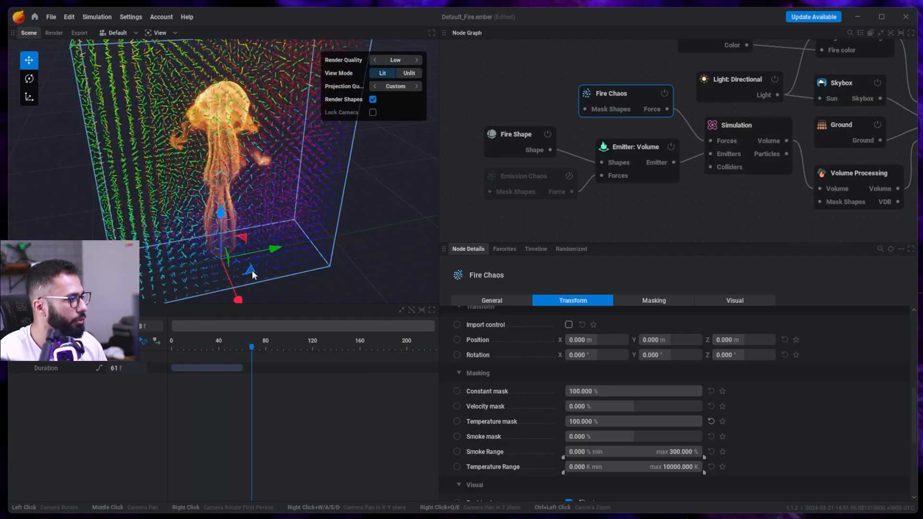
left_click_drag(252, 275, 255, 270)
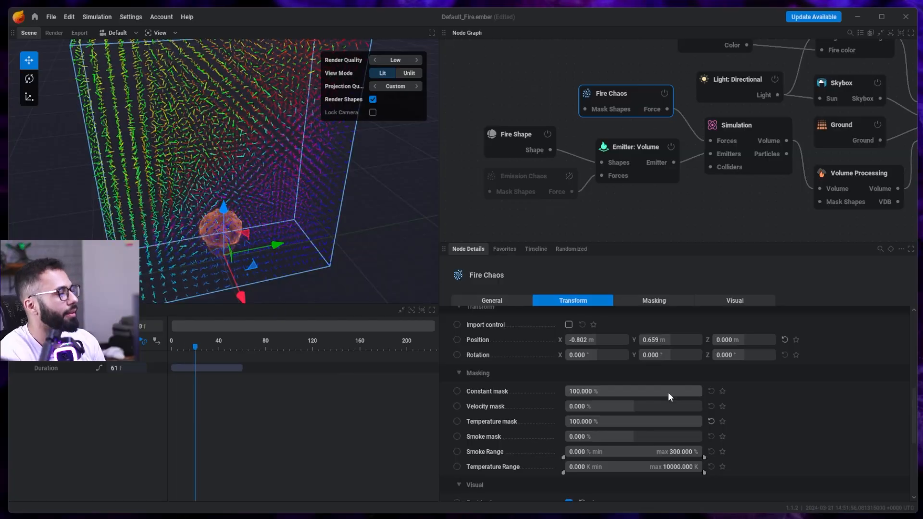
- Try the Fire Chaos constant mask at -8% and 50.667%, and reset it to its default
left_click_drag(667, 391, 627, 392)
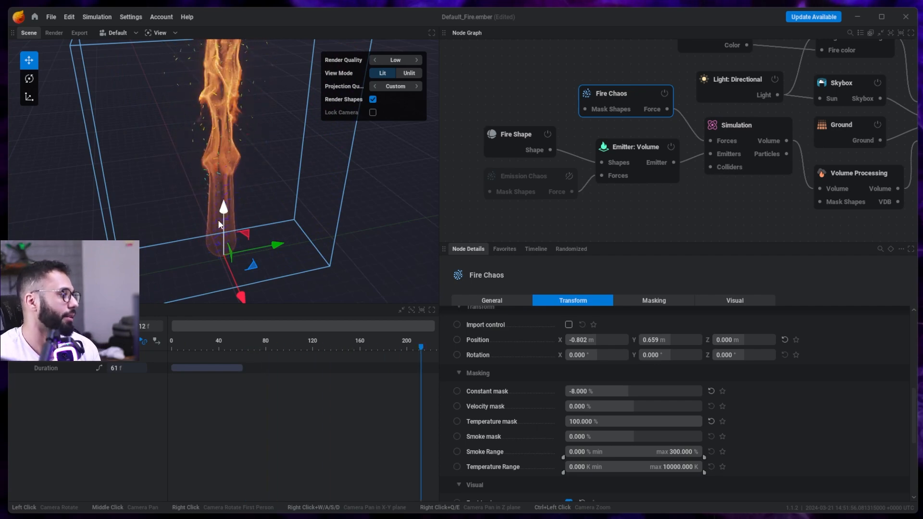
left_click_drag(649, 392, 691, 392)
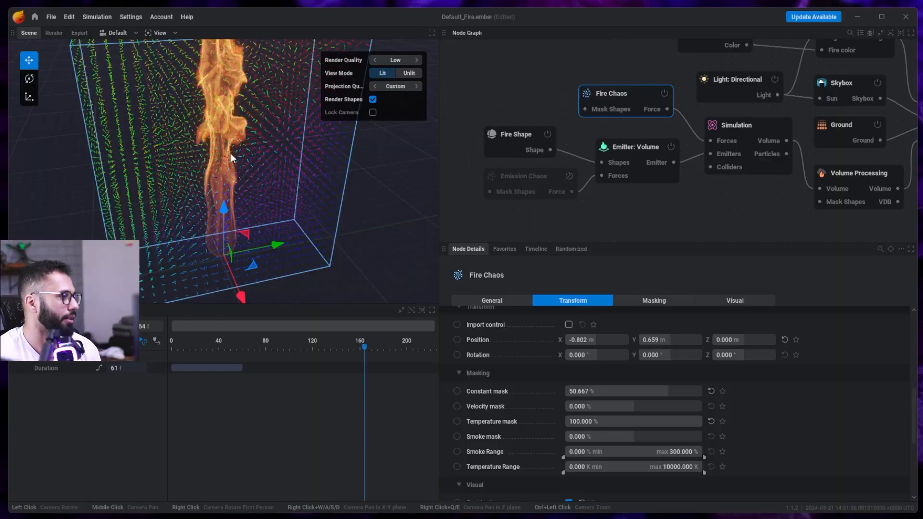
left_click(712, 393)
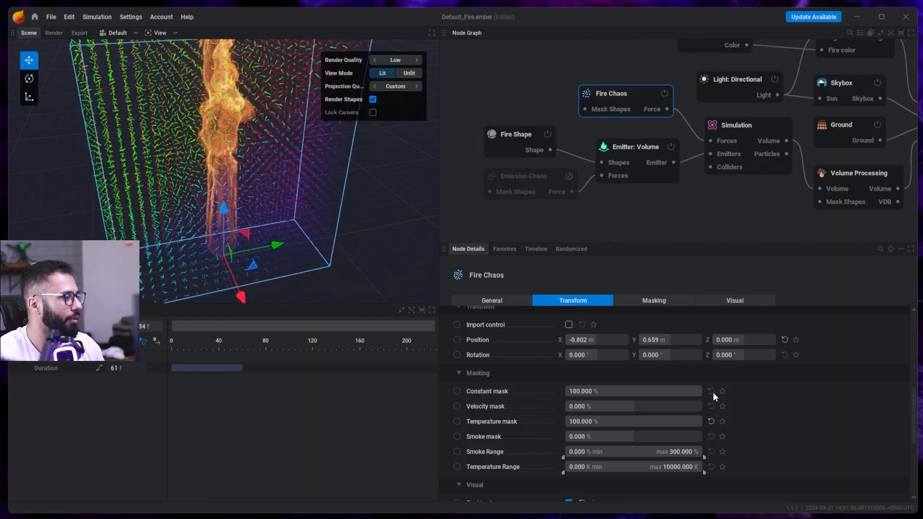
- Lower the Fire Chaos constant mask to 0.667%
left_click_drag(697, 392, 616, 392)
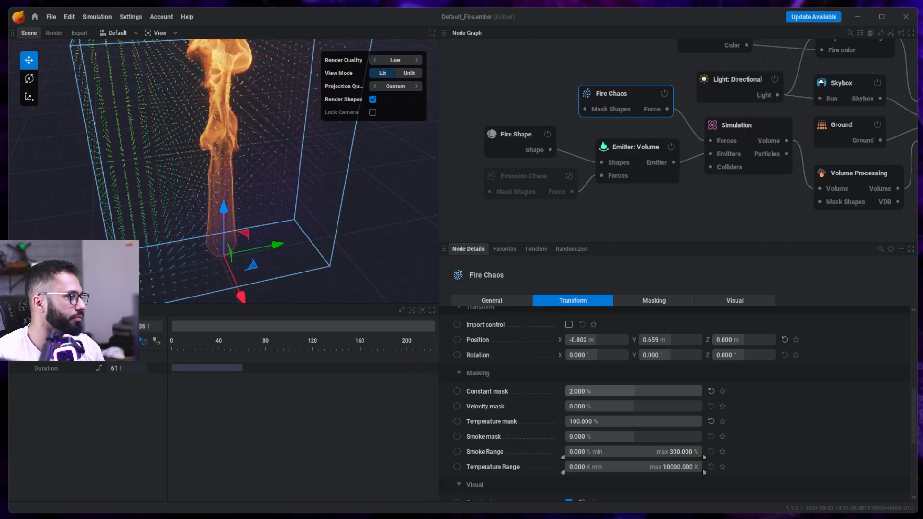
left_click_drag(633, 391, 633, 391)
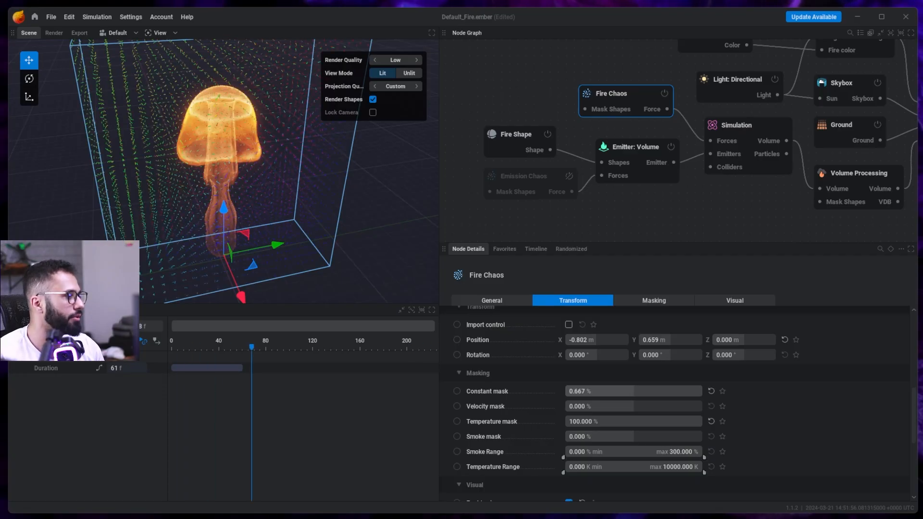
left_click(687, 391)
- Try the Fire Chaos velocity mask at -30% and 12.667%, and raise it to 66%
left_click(624, 374)
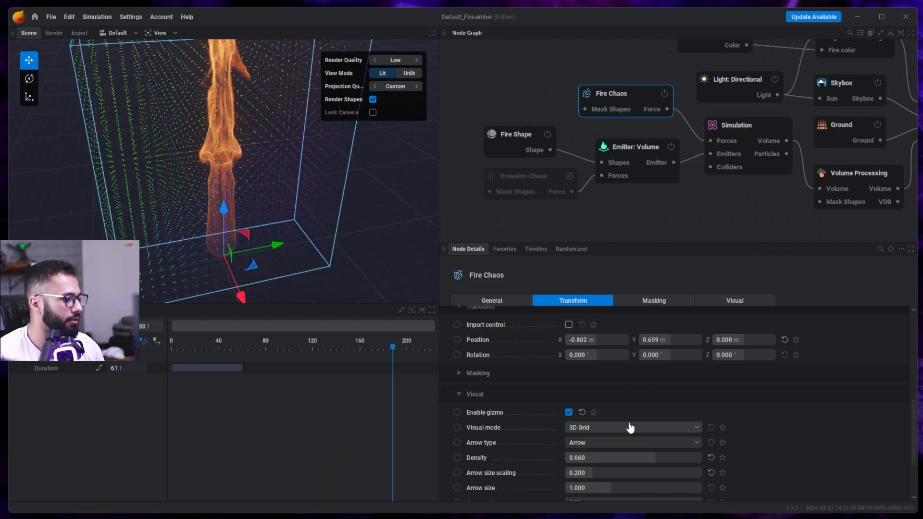
scroll(630, 427, "down", 2)
left_click(502, 332)
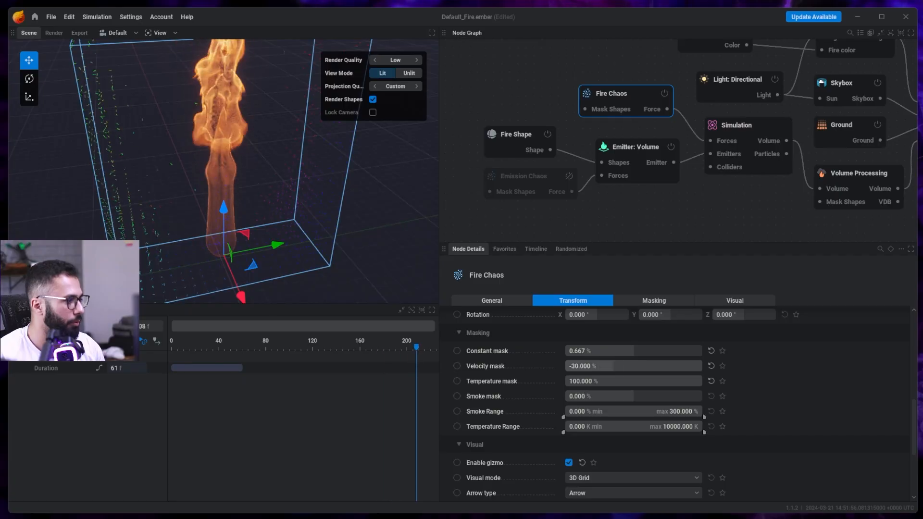
mouse_move(614, 366)
left_mouse_down()
mouse_move(640, 366)
mouse_move(601, 366)
left_mouse_up()
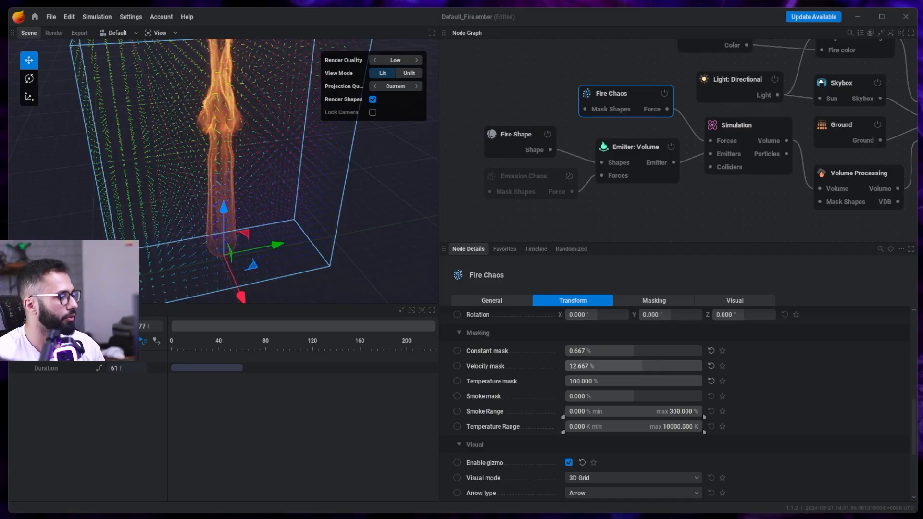
left_click_drag(642, 366, 671, 366)
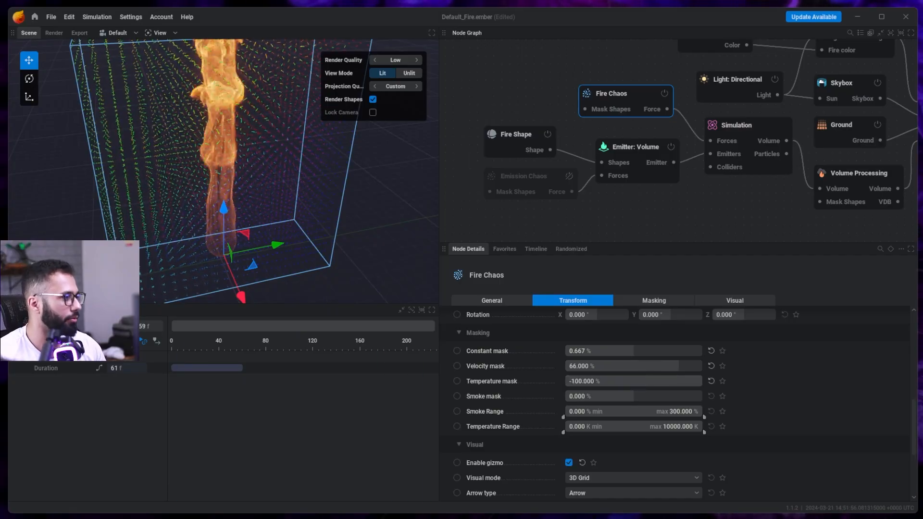
- Sweep the temperature mask up from -100%, and reset the constant, velocity and temperature masks to their defaults
left_click_drag(565, 381, 690, 380)
left_click(711, 350)
left_click(710, 366)
left_click(711, 381)
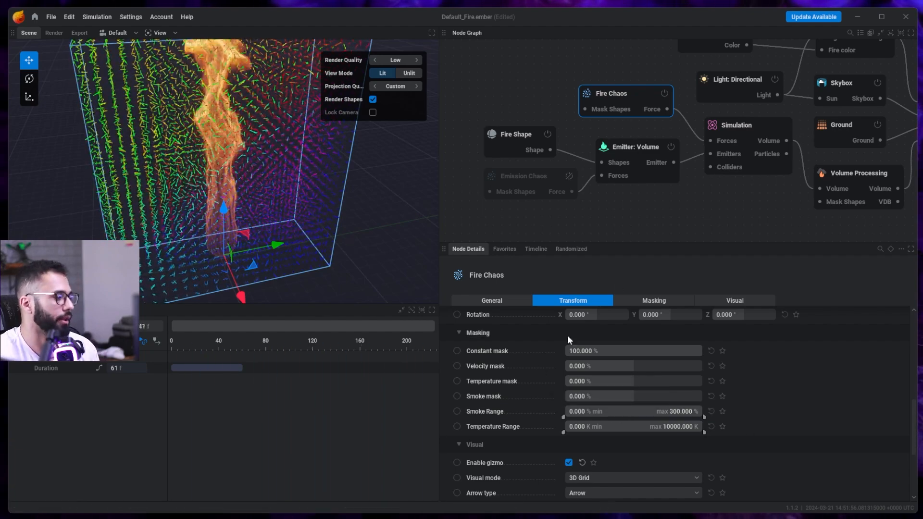
- Switch the Fire Chaos force gizmo off and back on
left_click(461, 333)
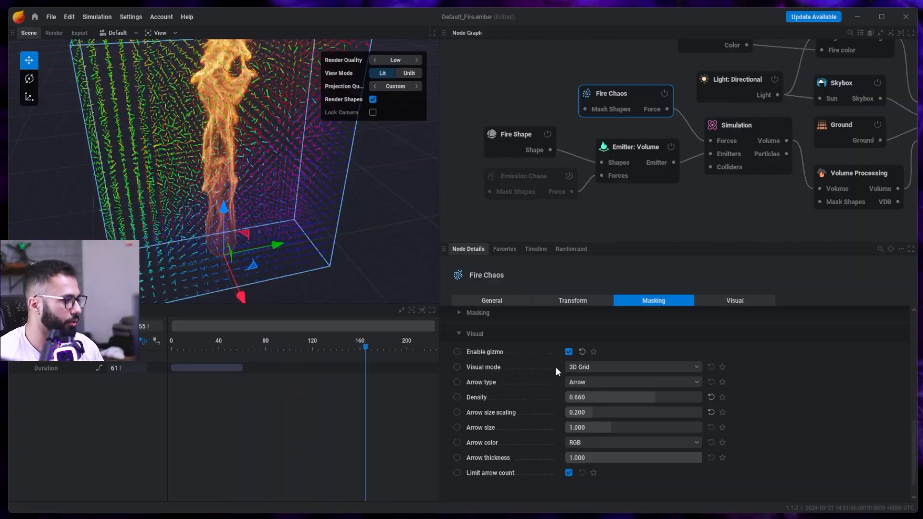
left_click(568, 352)
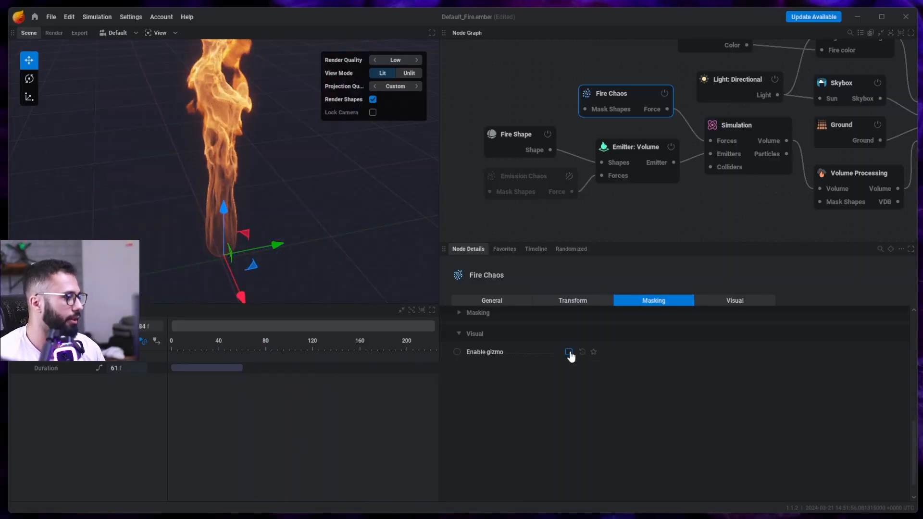
left_click(568, 352)
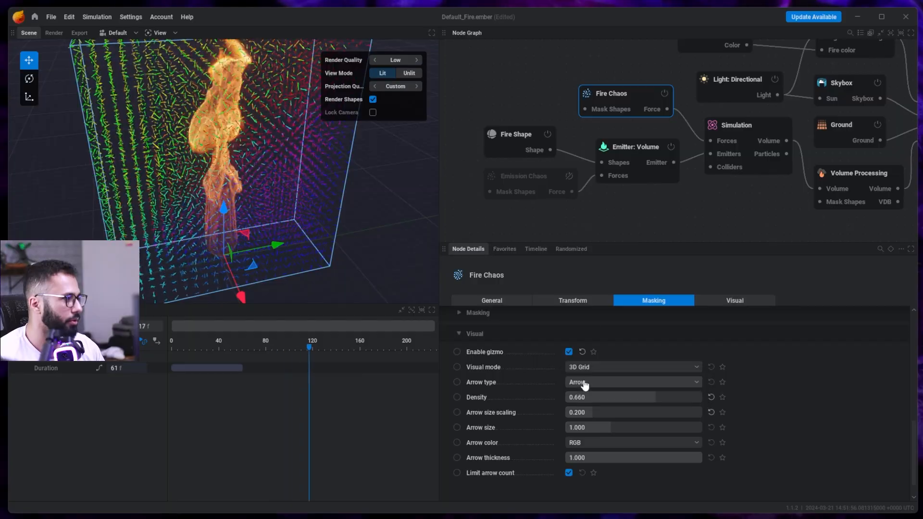
- Try the 2D Grid visual mode for the Fire Chaos gizmo, toggle the gizmo, and return the mode to 3D Grid
left_click(630, 367)
left_click(619, 394)
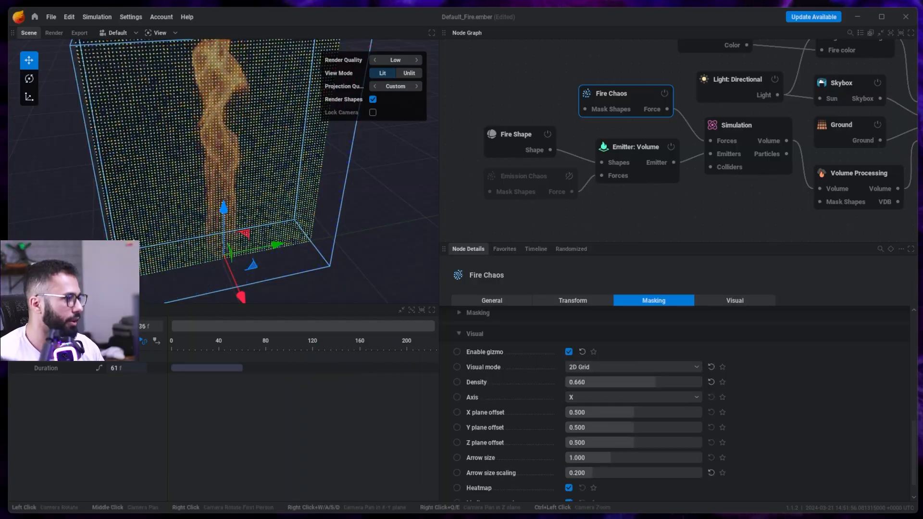
mouse_move(216, 168)
left_mouse_down()
mouse_move(245, 139)
mouse_move(216, 144)
mouse_move(298, 182)
mouse_move(308, 173)
mouse_move(216, 173)
left_mouse_up()
left_click(569, 353)
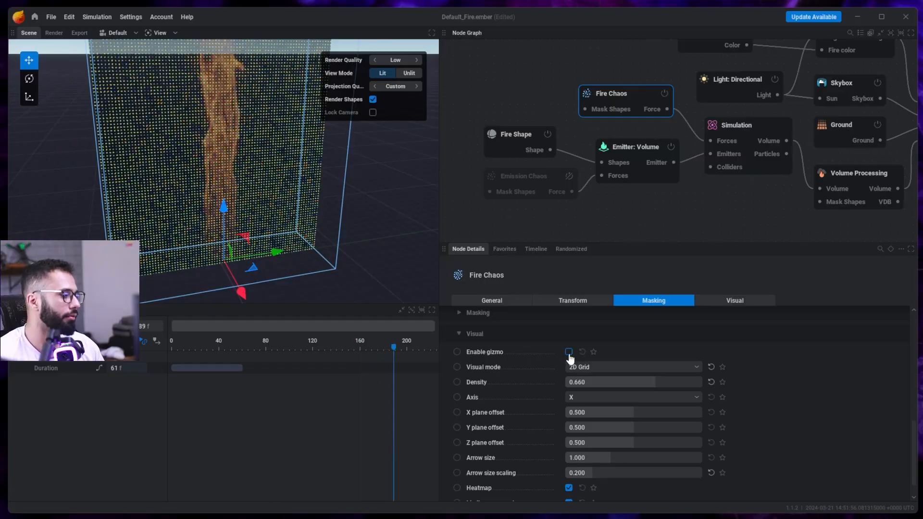
left_click(568, 352)
left_click(587, 367)
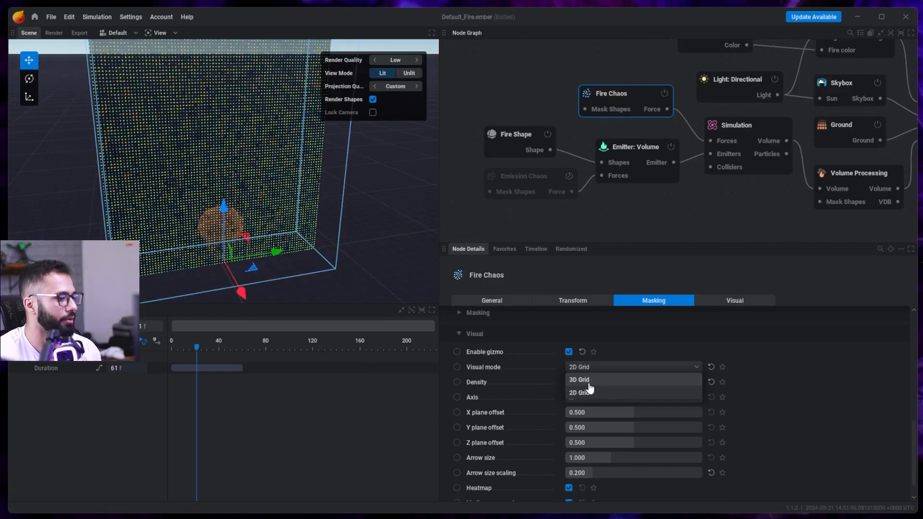
left_click(593, 380)
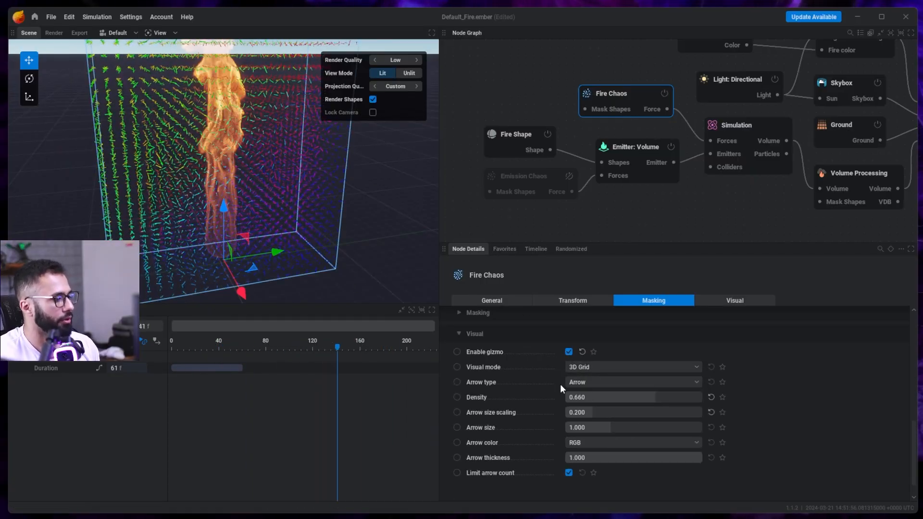
- Try the Line arrow type for the Fire Chaos gizmo and return it to Arrow
left_click(591, 381)
left_click(590, 407)
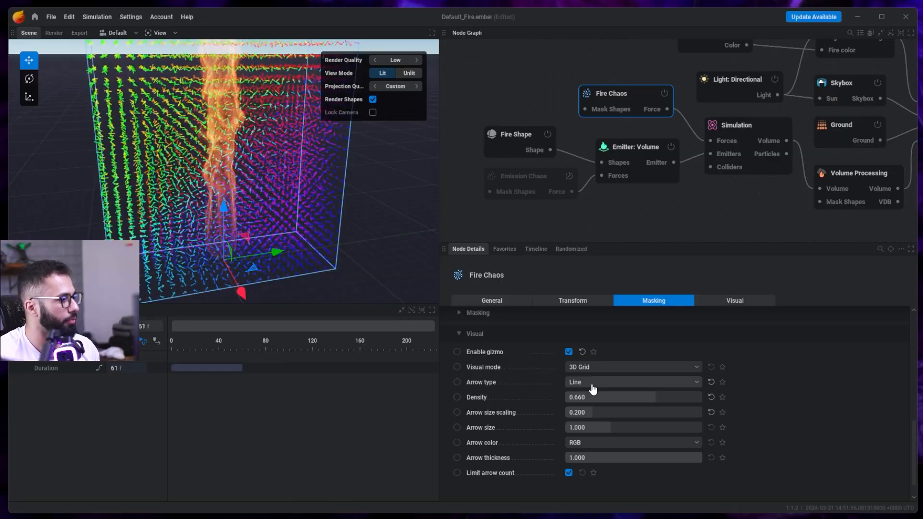
left_click(591, 383)
left_click(591, 395)
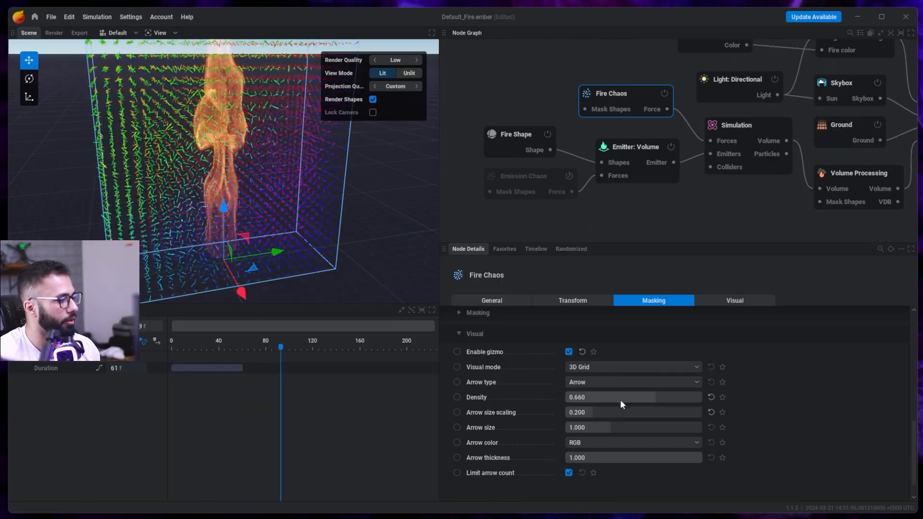
- Set the gizmo's density to 0.537, arrow size scaling to 0.217 and arrow size to 1.37
left_click_drag(675, 397, 621, 397)
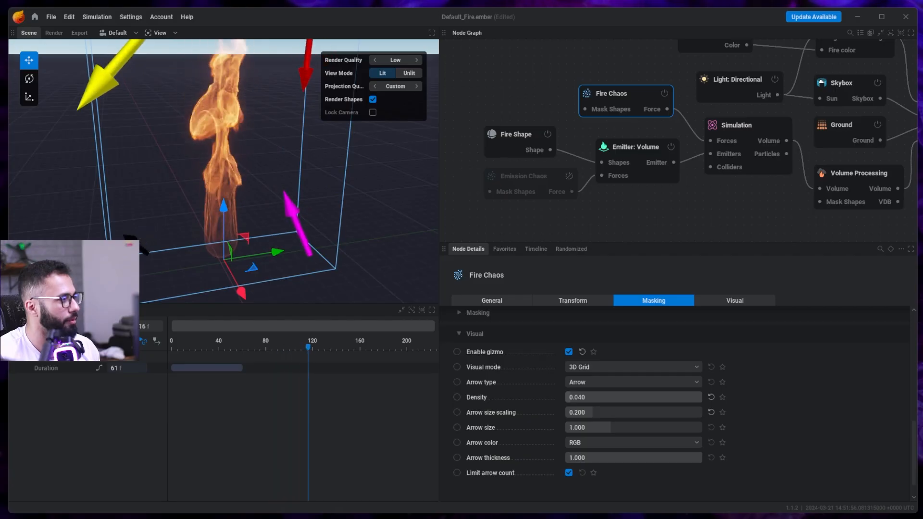
mouse_move(578, 397)
left_mouse_down()
mouse_move(599, 397)
mouse_move(578, 396)
left_mouse_up()
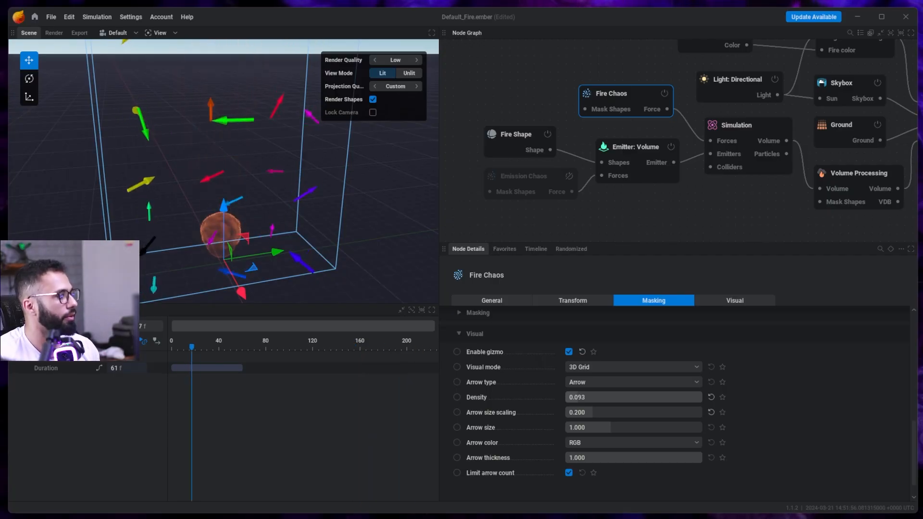
left_click_drag(577, 397, 618, 429)
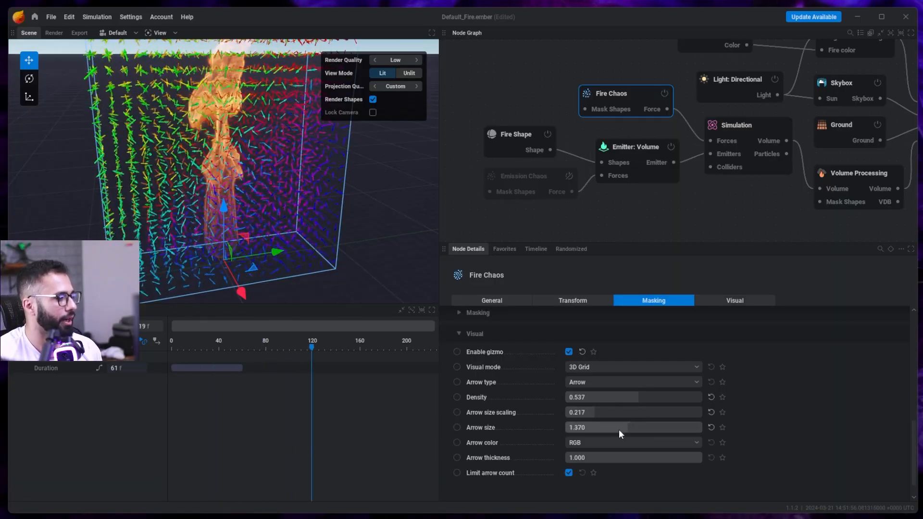
- Set the gizmo's arrow color to Mono and disable the Fire Chaos gizmo
left_click(587, 442)
left_click(585, 454)
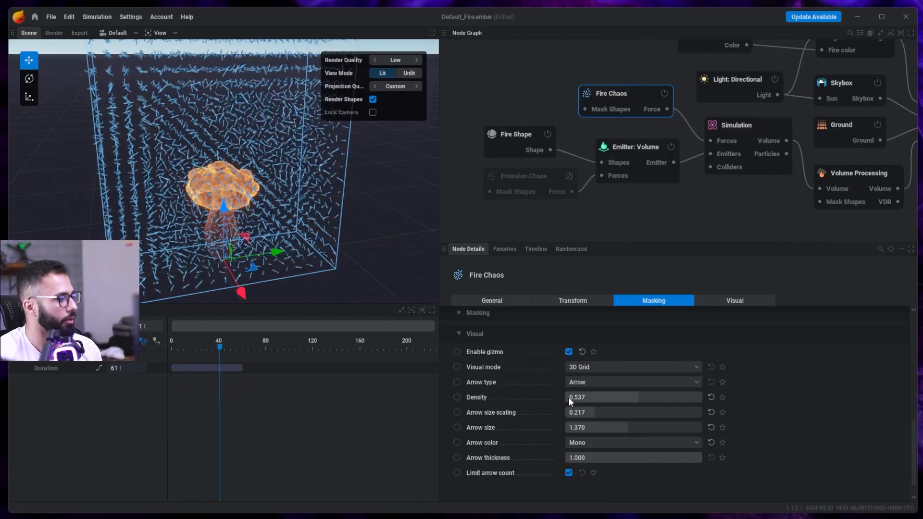
left_click(568, 351)
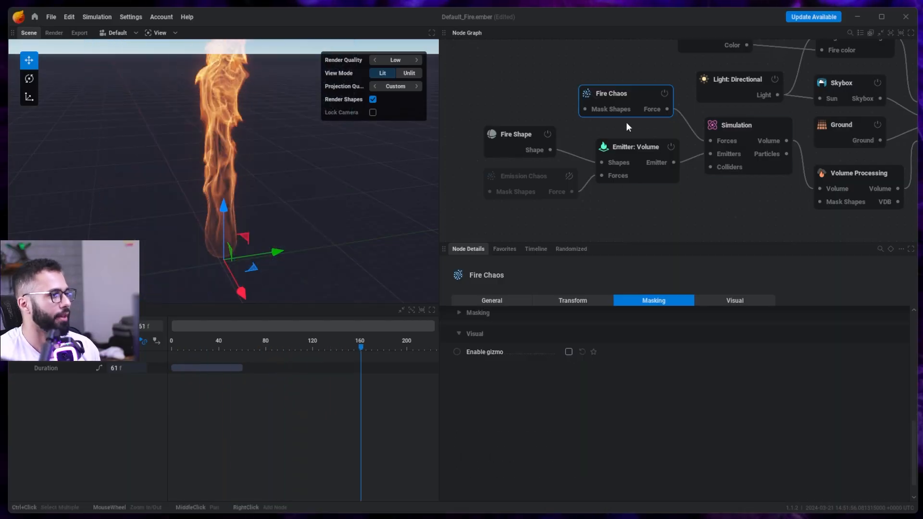
- Nudge the Fire Chaos node slightly in the graph and enable the Emission Chaos node feeding the volume emitter
mouse_move(636, 94)
left_mouse_down()
mouse_move(640, 102)
mouse_move(639, 94)
left_mouse_up()
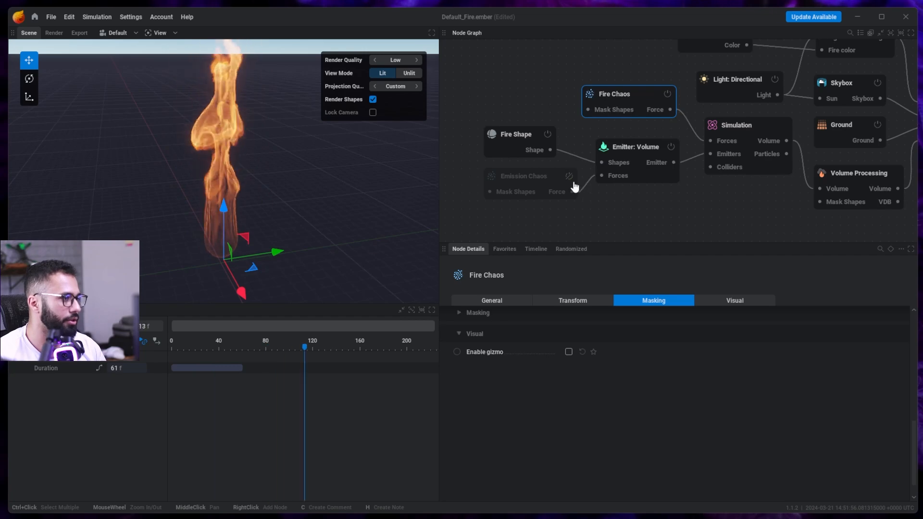
left_click(529, 174)
left_click(609, 97)
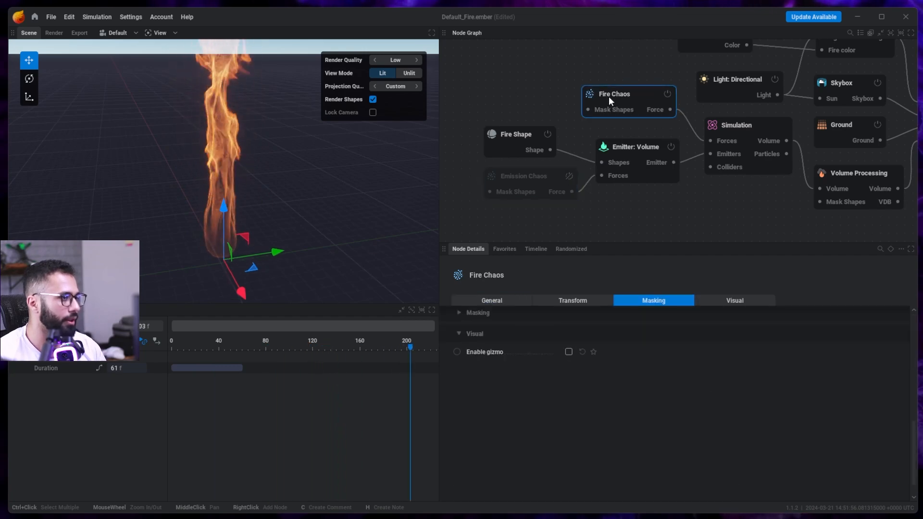
left_click(544, 183)
left_click(569, 176)
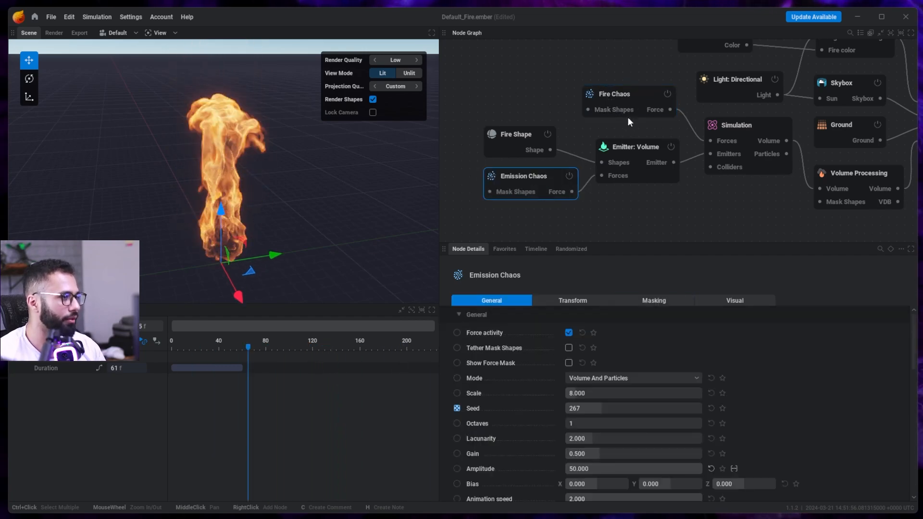
- Add a Line force feeding the Simulation's Forces input and place it beside the Fire Chaos node
left_click(642, 97)
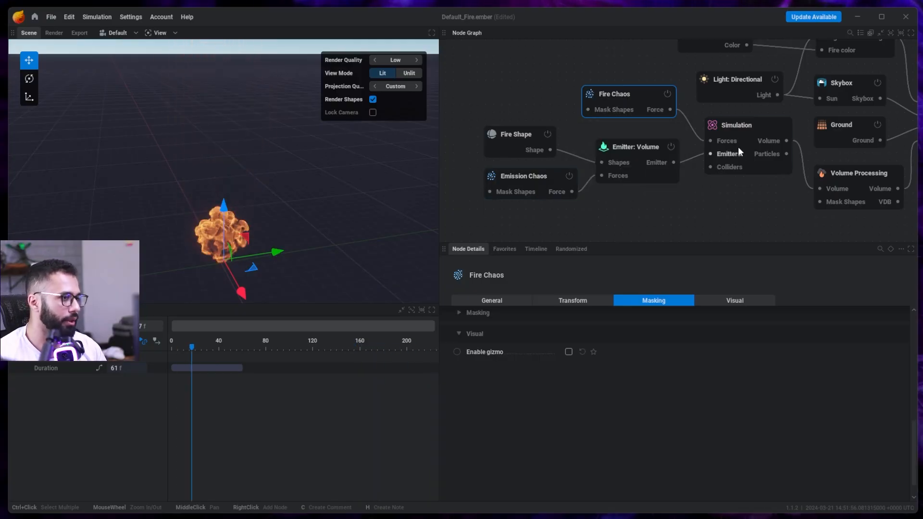
left_click_drag(710, 140, 587, 62)
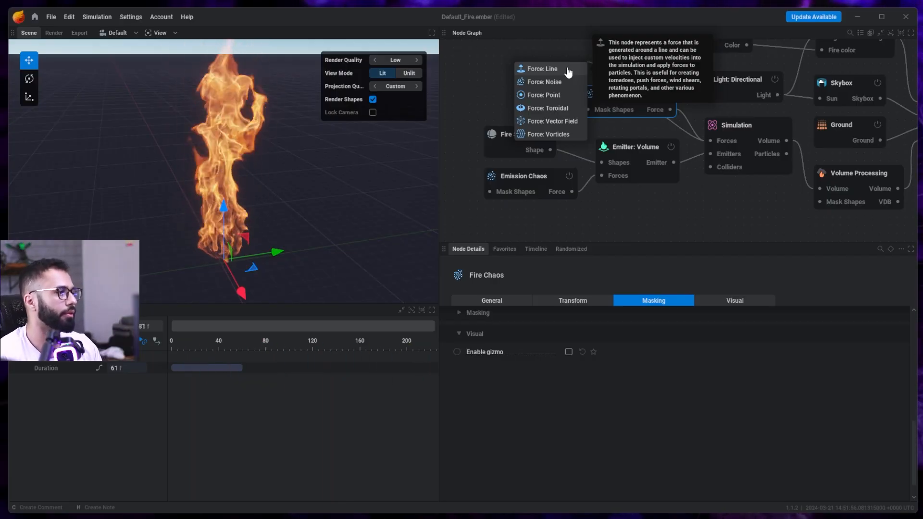
left_click(548, 69)
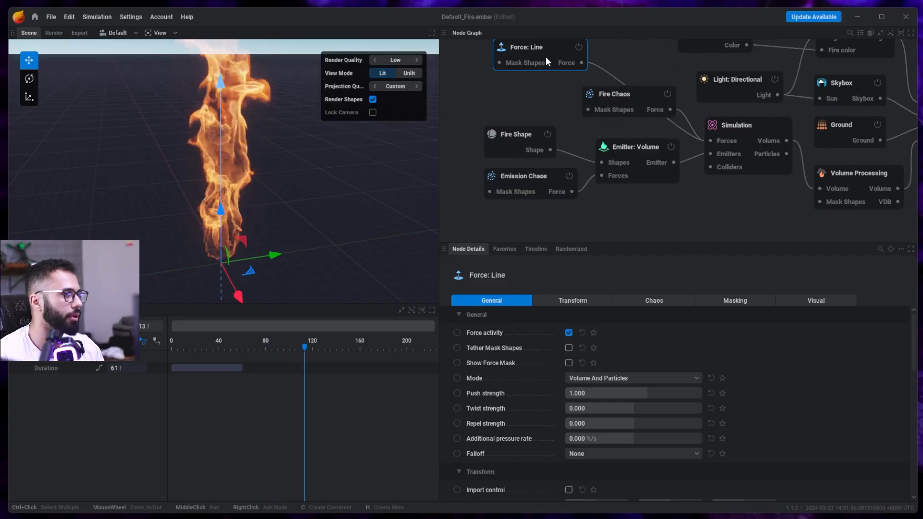
left_click_drag(546, 57, 536, 74)
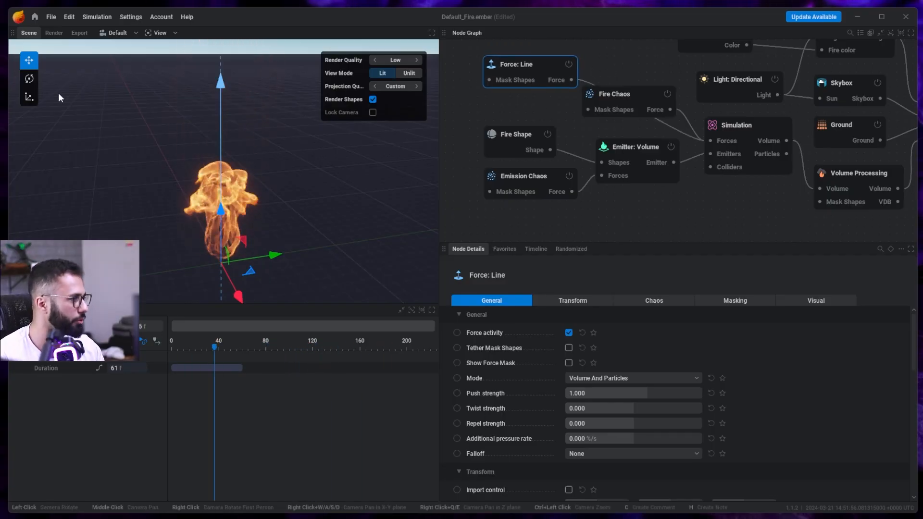
- Rotate the Line force so it pushes the flame diagonally sideways, and delete the force node
left_click(29, 78)
left_click_drag(212, 219, 285, 215)
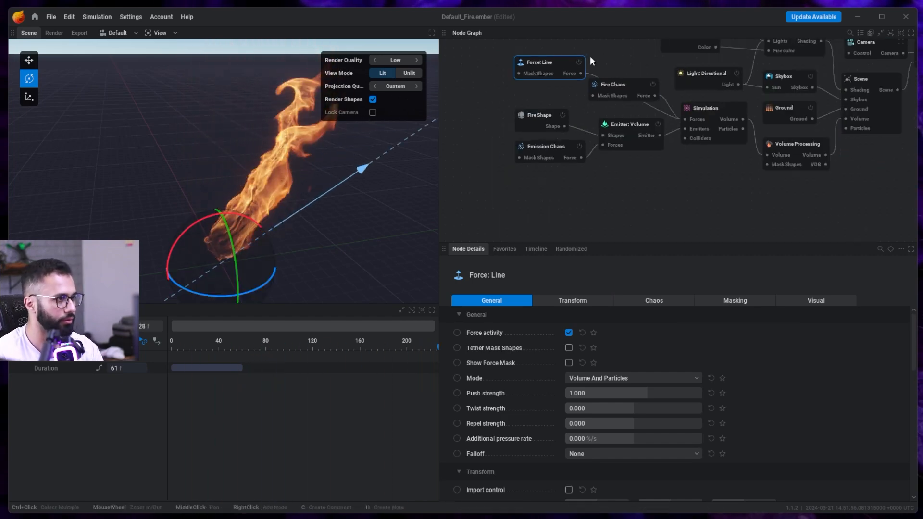
scroll(589, 55, "down", 3)
left_click_drag(590, 52, 613, 50)
key("Delete")
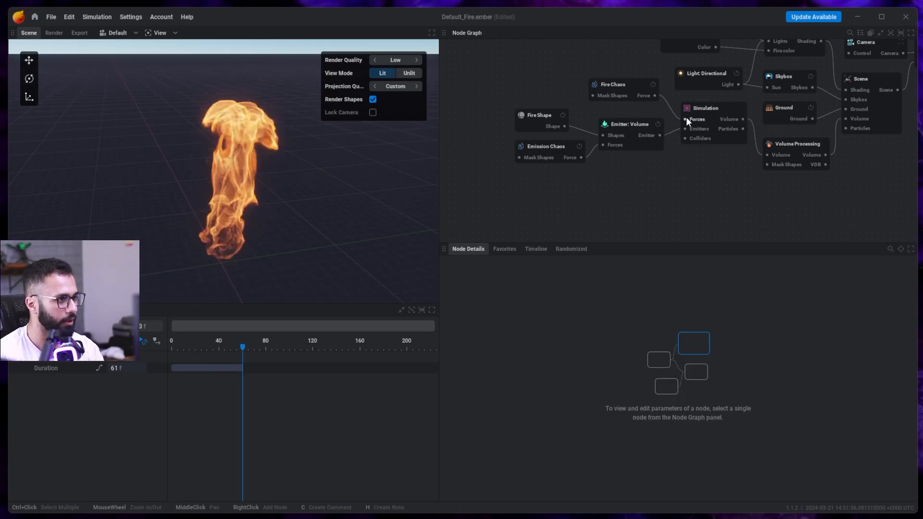
- Review the force types available for the Simulation's Forces input, including the Line force description, without adding one
left_click_drag(685, 119, 615, 55)
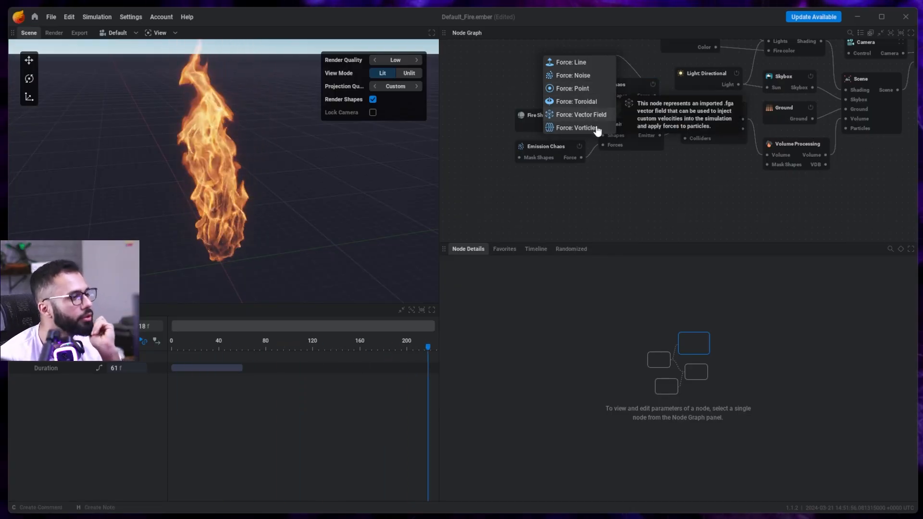
left_click(643, 185)
scroll(615, 82, "up", 2)
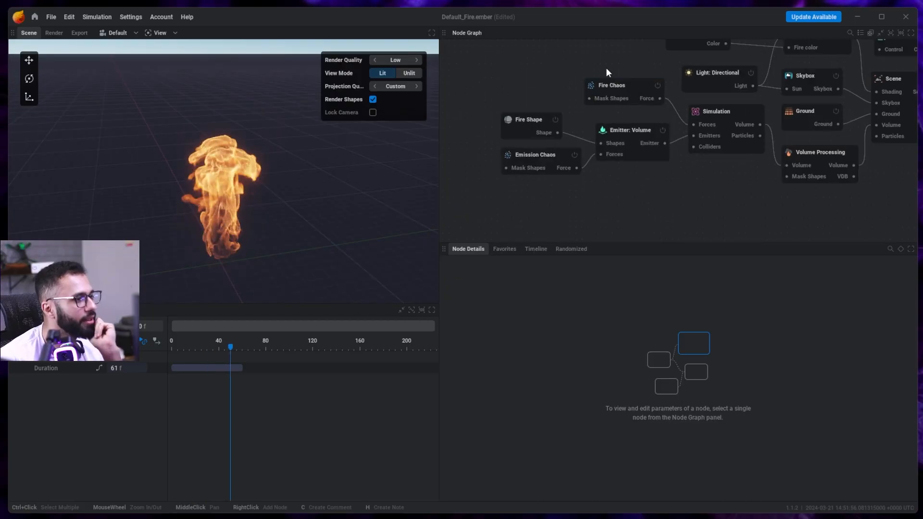
middle_click_drag(612, 60, 622, 93)
left_click_drag(615, 123, 622, 116)
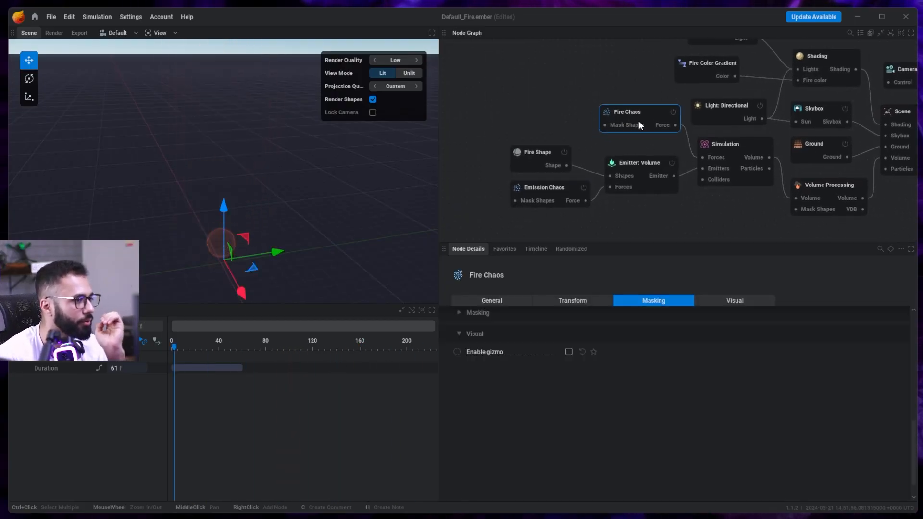
left_click_drag(702, 157, 643, 82)
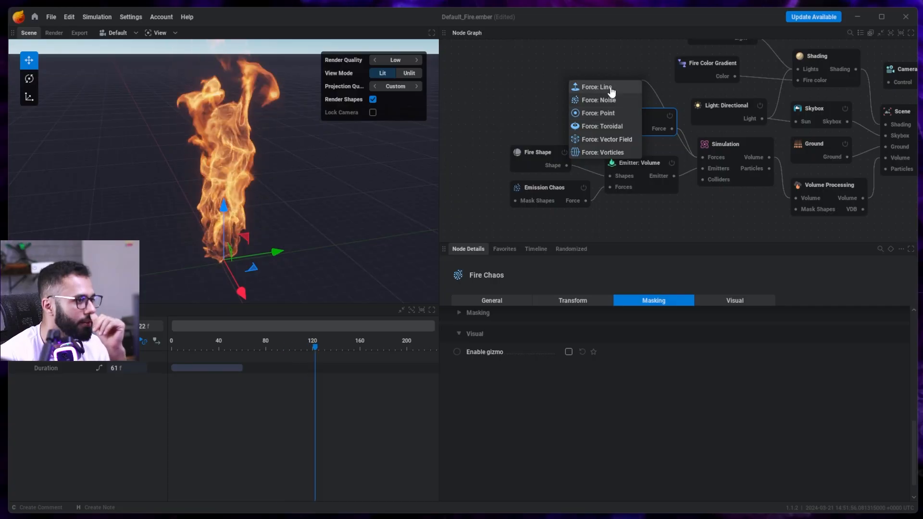
mouse_move(612, 92)
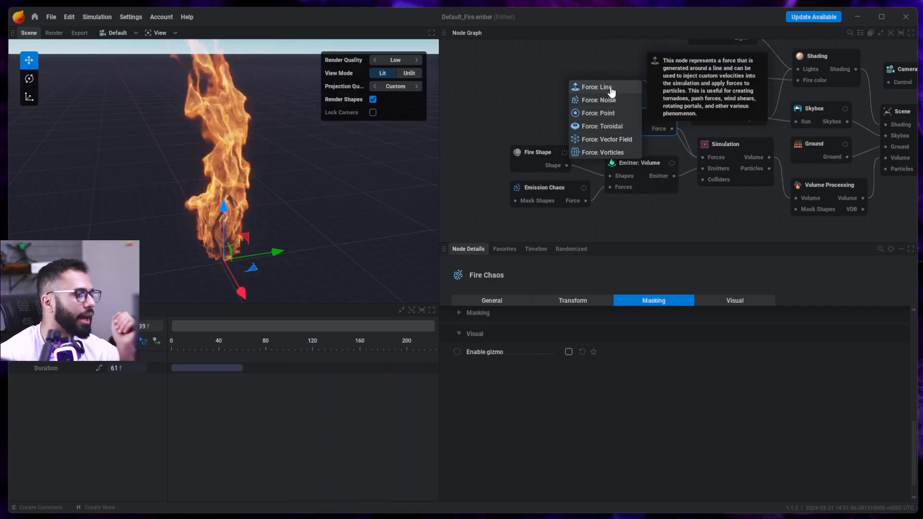
left_click(645, 68)
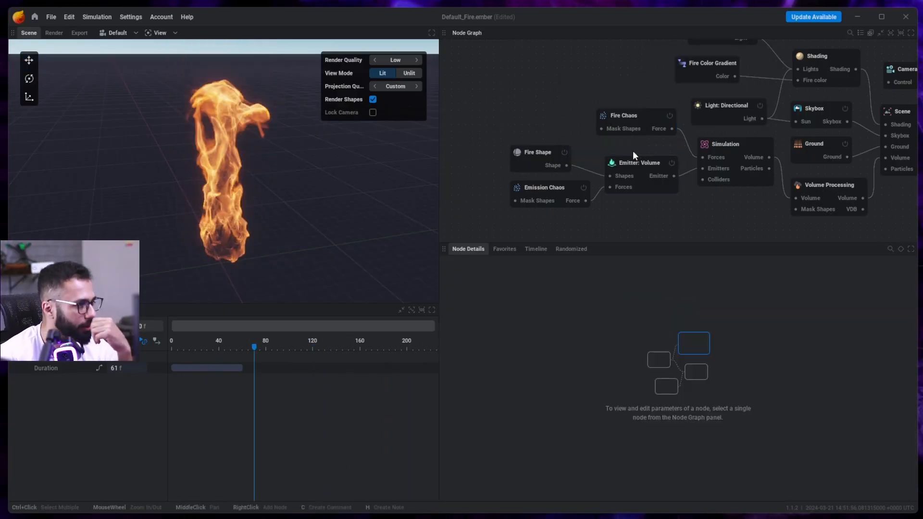
- Compare the Fire Chaos and Emission Chaos nodes and view the force and shape node types the volume emitter accepts
left_click(633, 162)
left_click(557, 187)
left_click(650, 117)
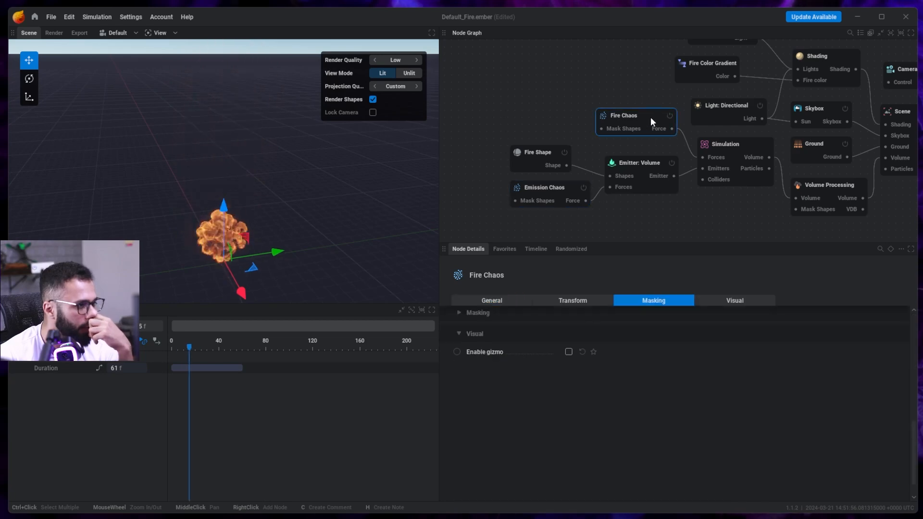
left_click(552, 192)
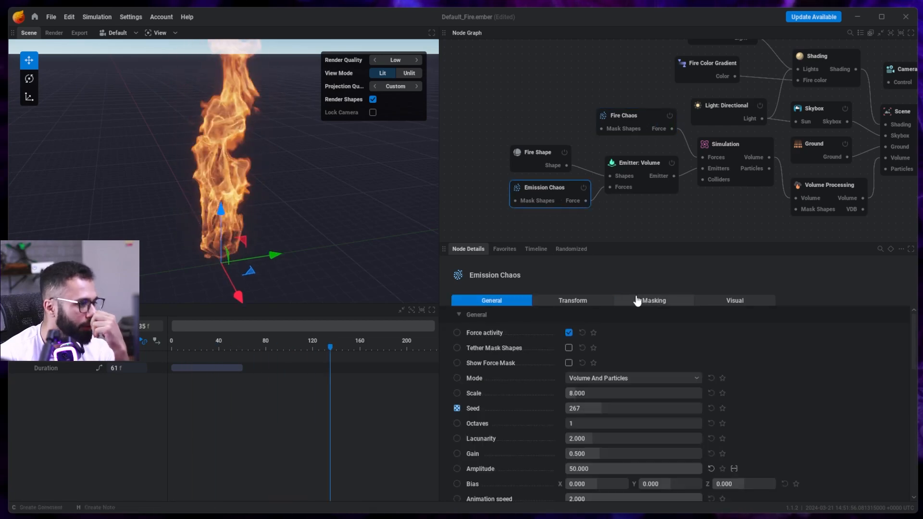
left_click_drag(590, 224, 586, 221)
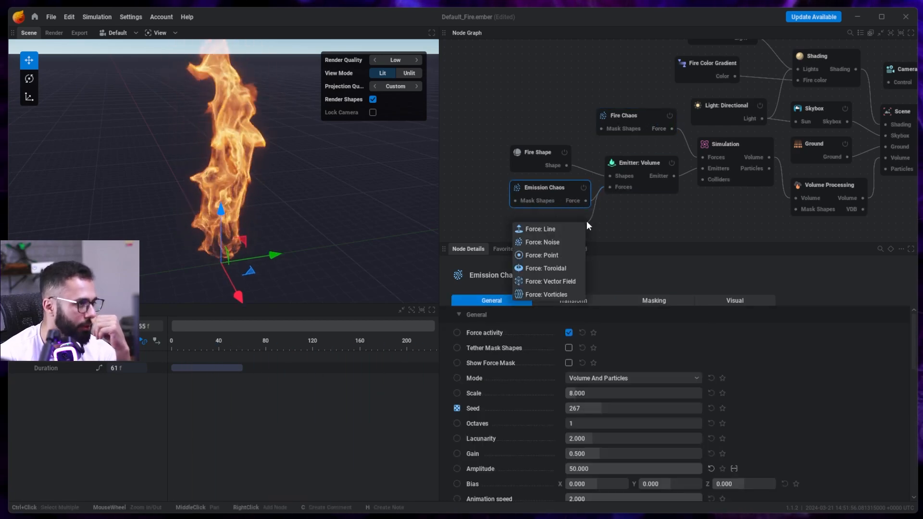
left_click(648, 213)
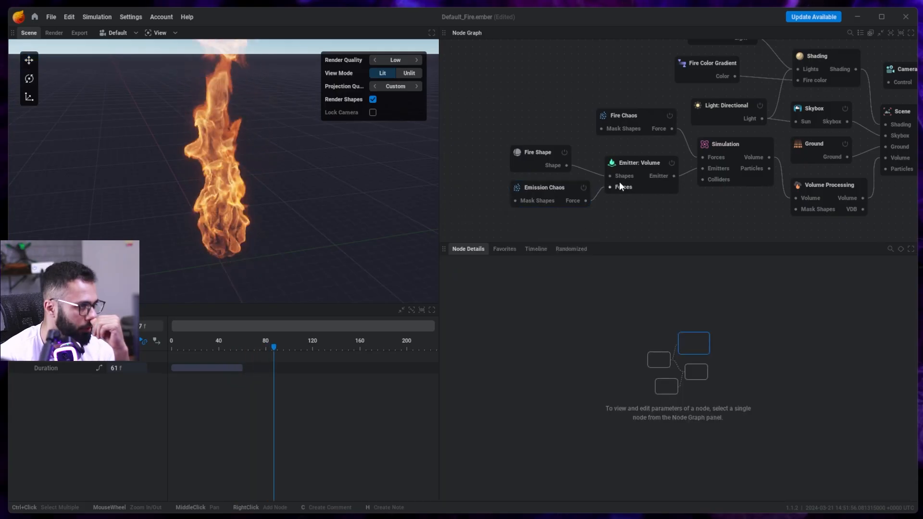
left_click_drag(609, 176, 570, 133)
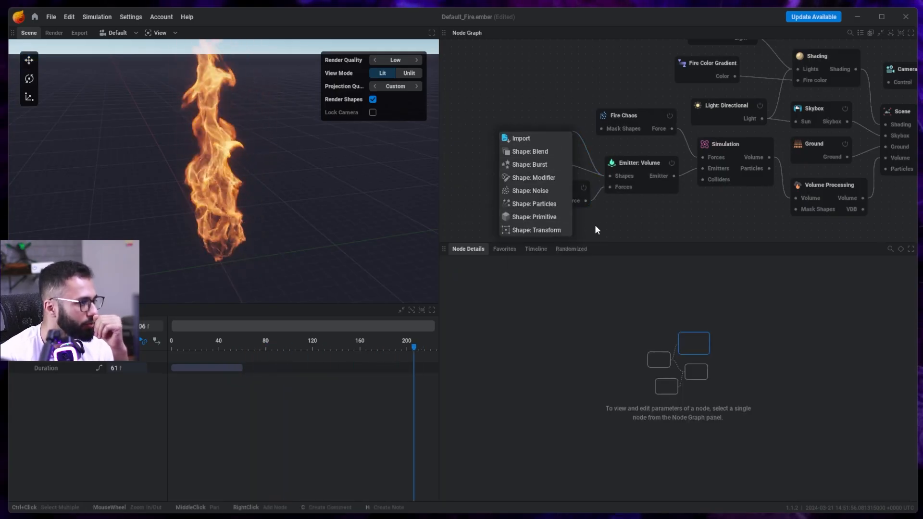
left_click(658, 222)
- Try a 2.267 s burst duration and a -7 m X position on the volume emitter, and revert both
left_click(634, 162)
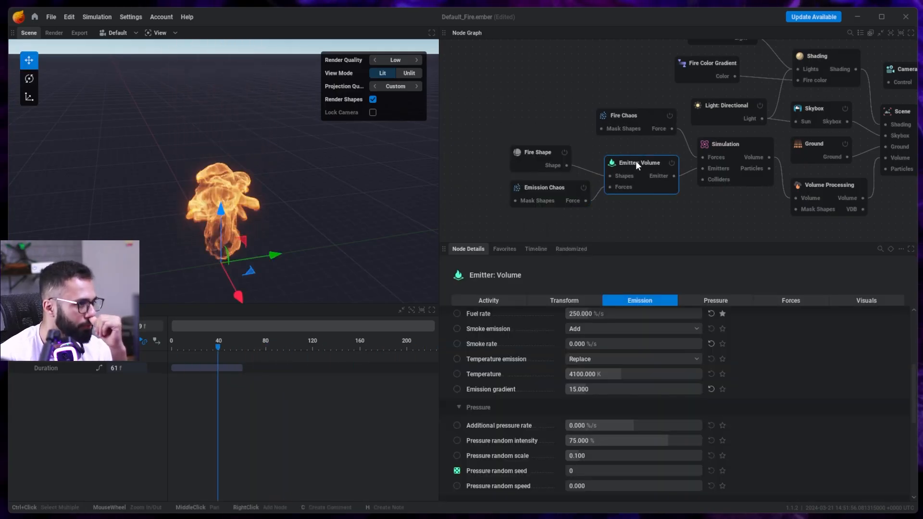
left_click(489, 300)
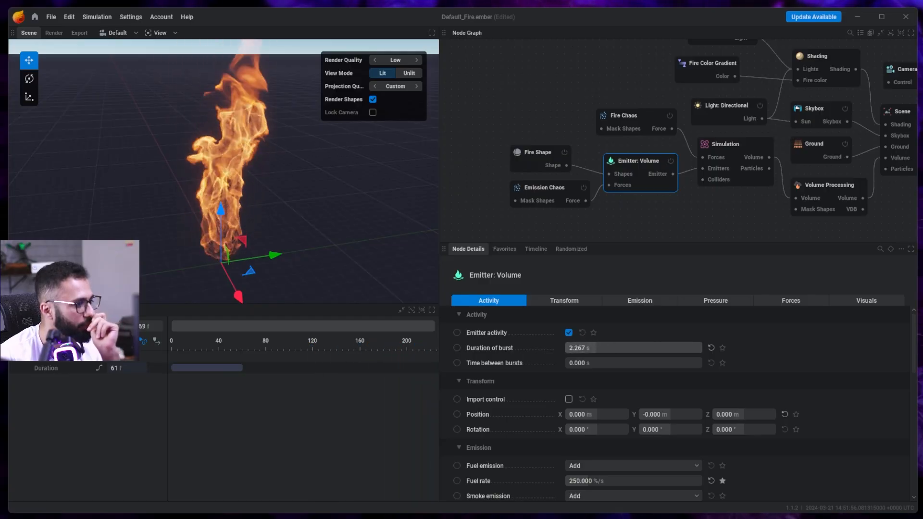
scroll(598, 396, "down", 1)
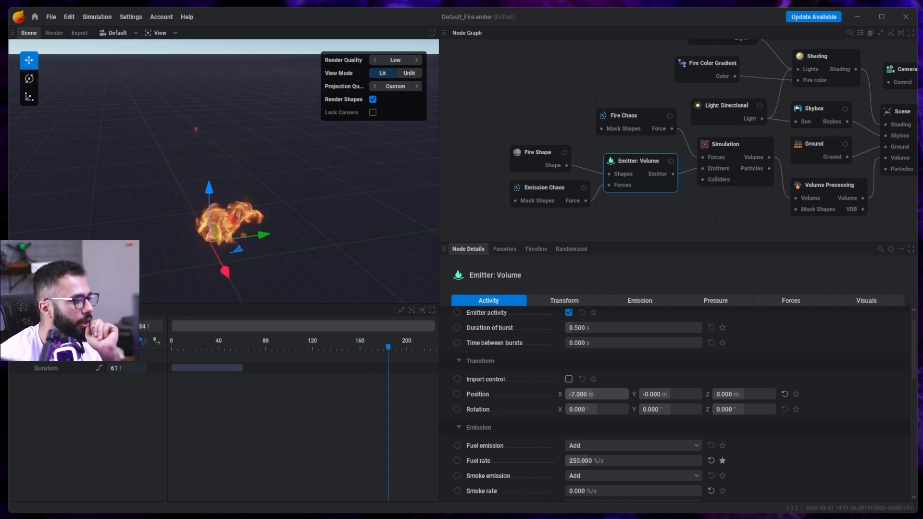
key("ctrl+z")
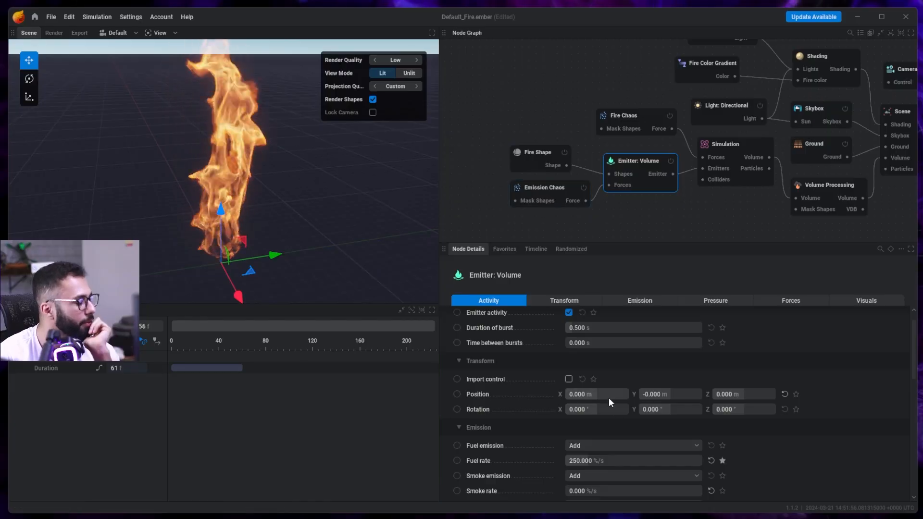
- Set the volume emitter's fuel rate to 835 %/s and its smoke rate to 430 %/s
scroll(679, 407, "down", 3)
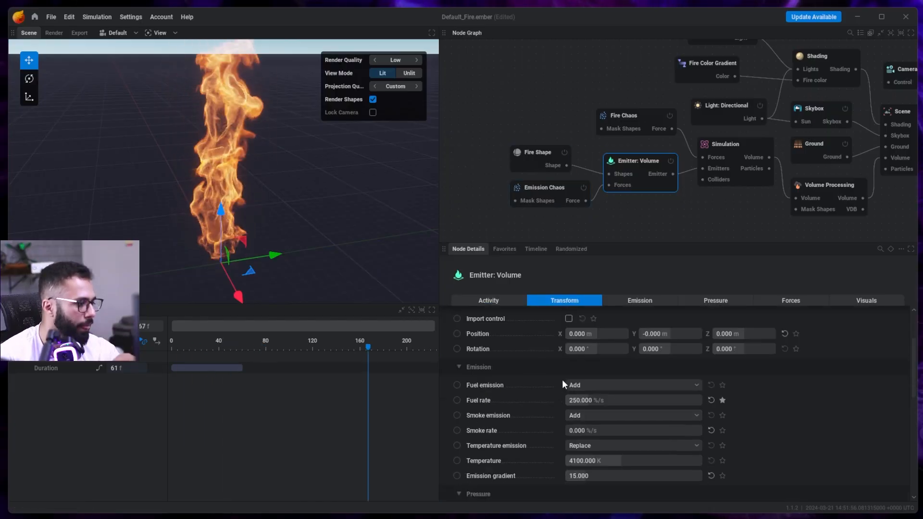
left_click_drag(589, 399, 691, 400)
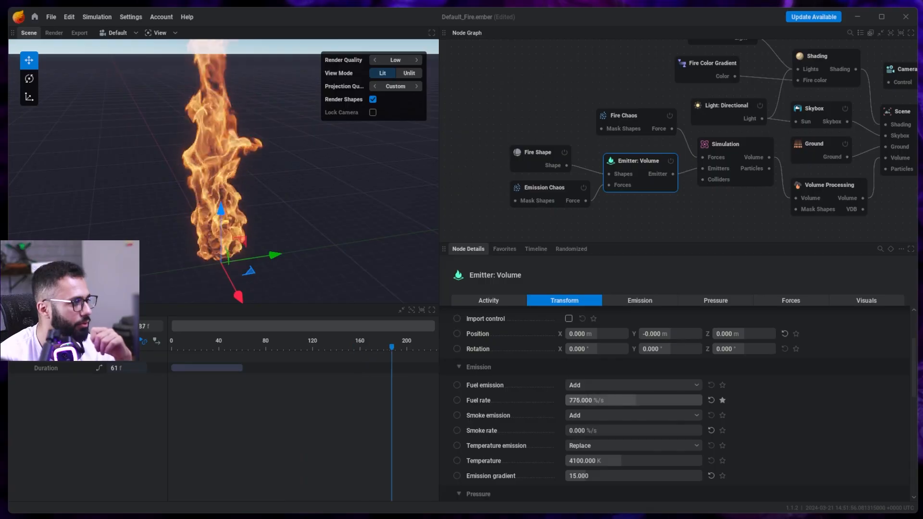
left_click(665, 421)
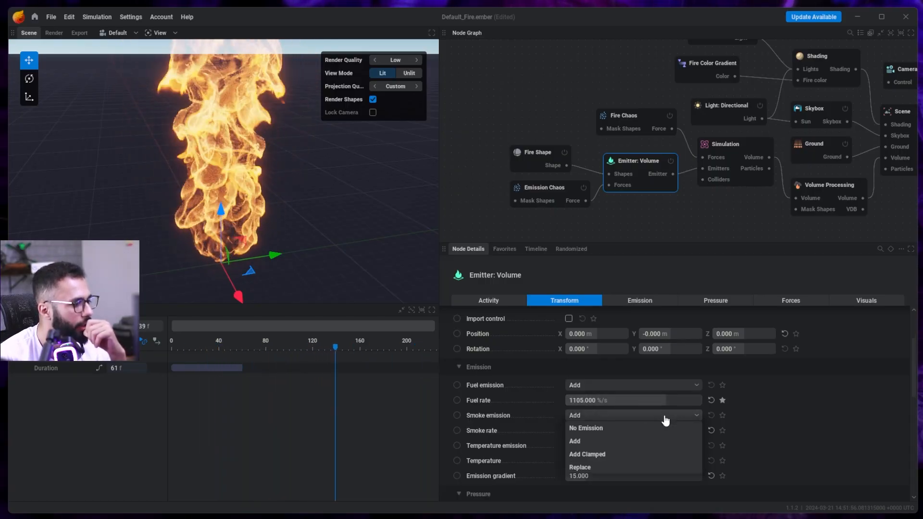
left_click(644, 401)
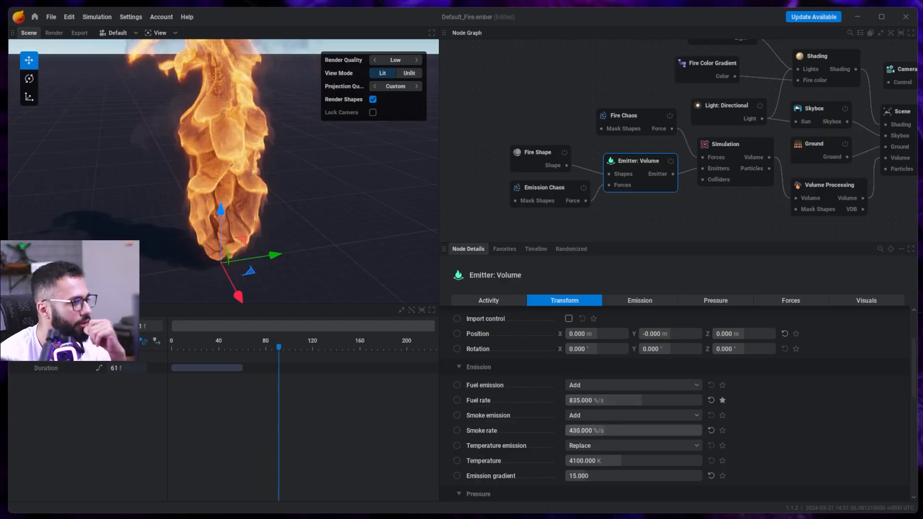
- Reset the volume emitter's fuel rate to 25 %/s, smoke rate to 10 %/s and emission gradient to 0.5
left_click_drag(641, 166, 642, 164)
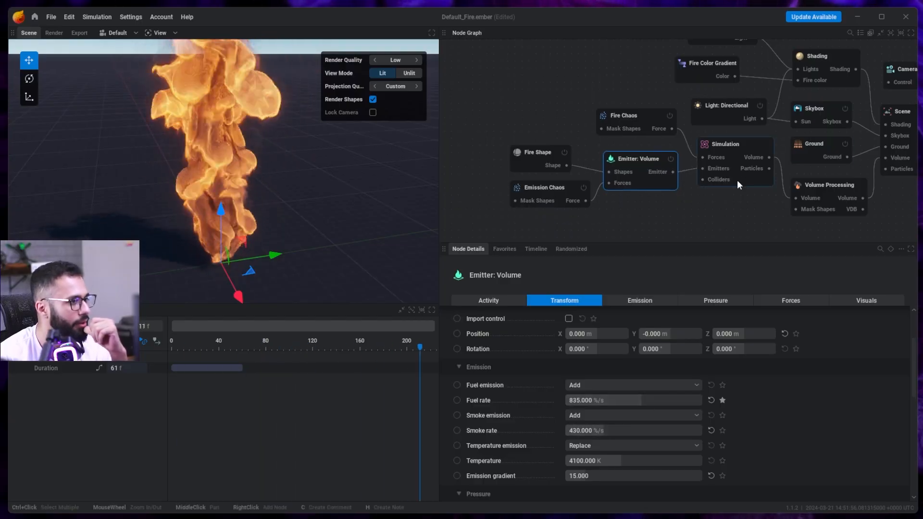
left_click(744, 150)
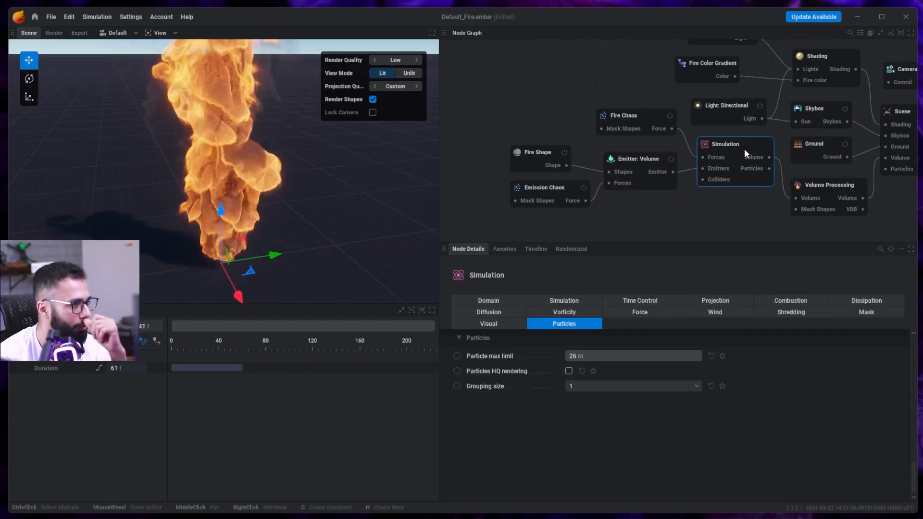
left_click(649, 162)
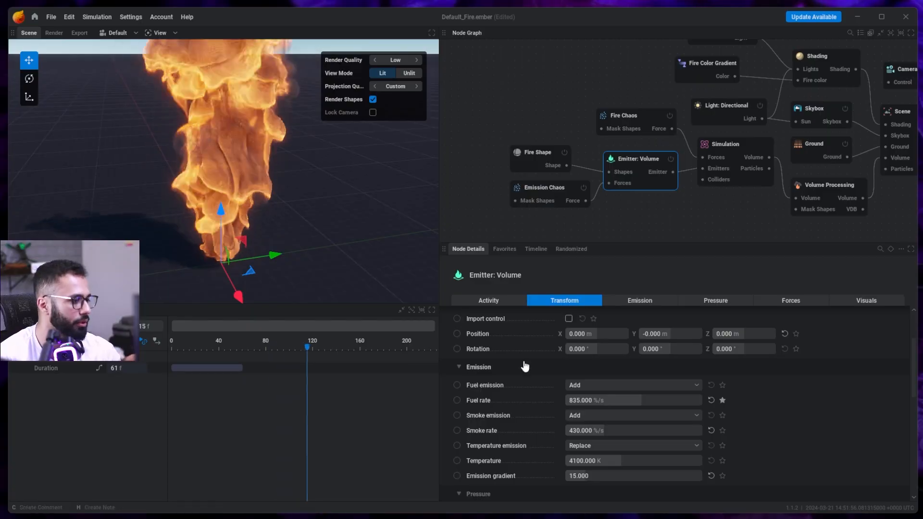
scroll(555, 350, "down", 3)
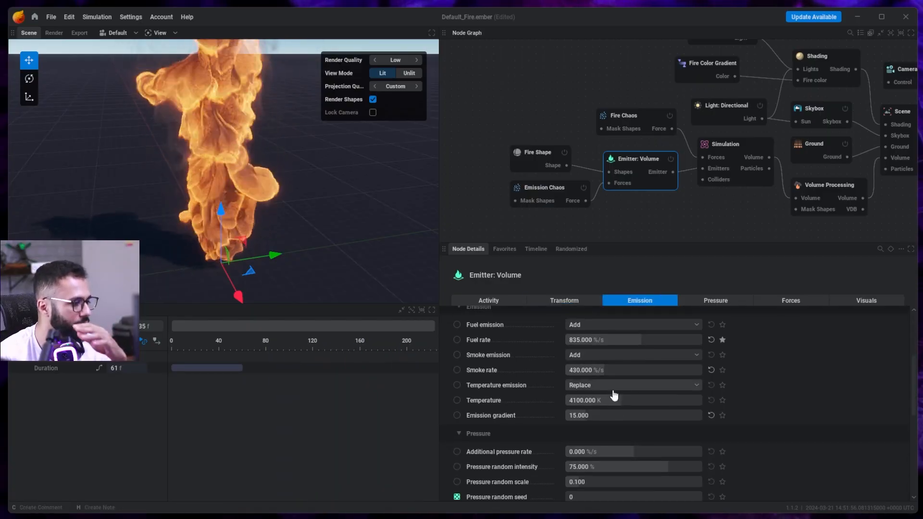
scroll(566, 364, "up", 1)
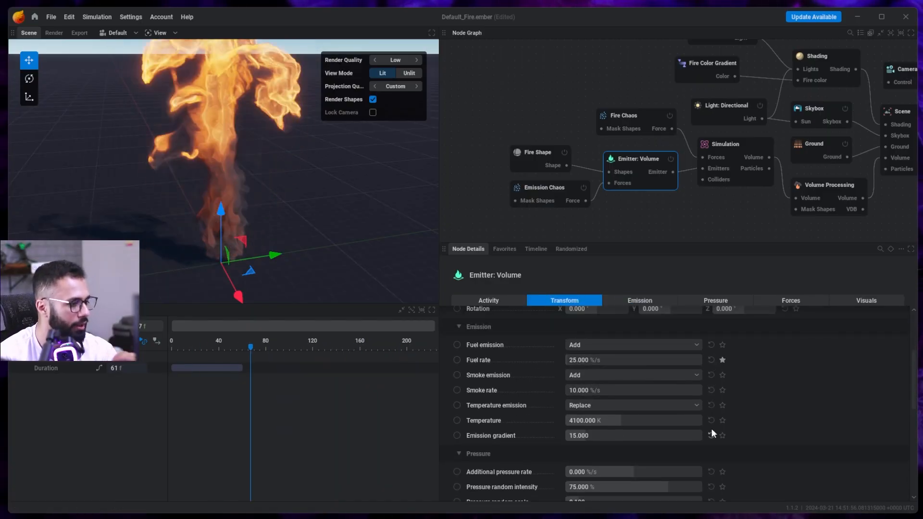
scroll(631, 374, "down", 6)
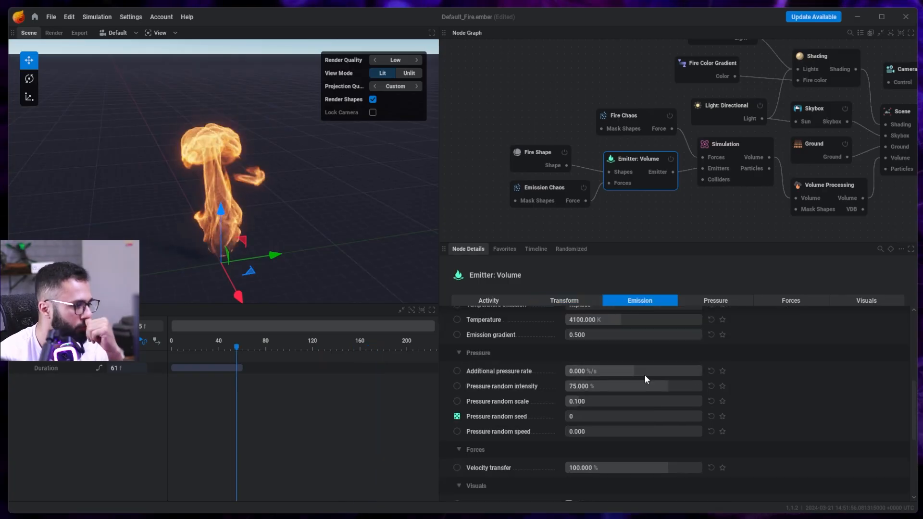
- Set the volume emitter's additional pressure rate to 133.333 %/s, pressure random intensity to 86.667 % and pressure random scale to 0.470
left_click_drag(673, 350, 591, 351)
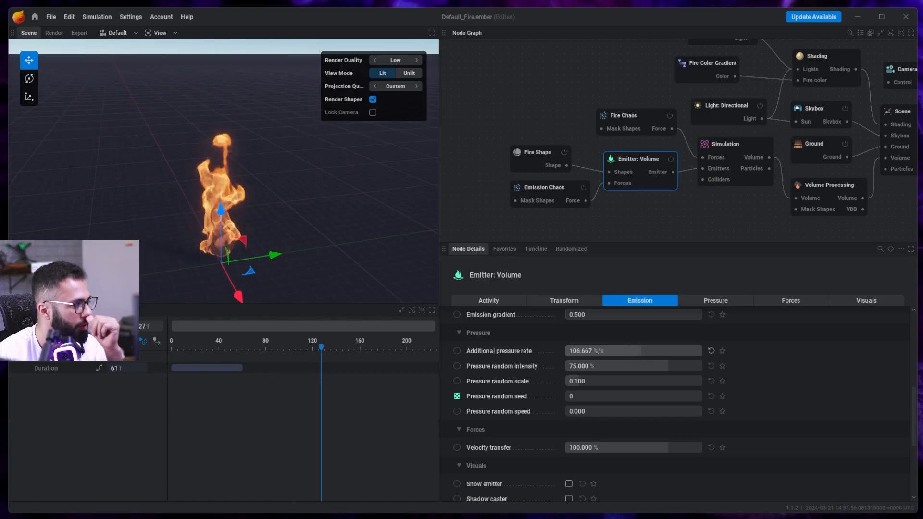
left_click_drag(656, 350, 629, 350)
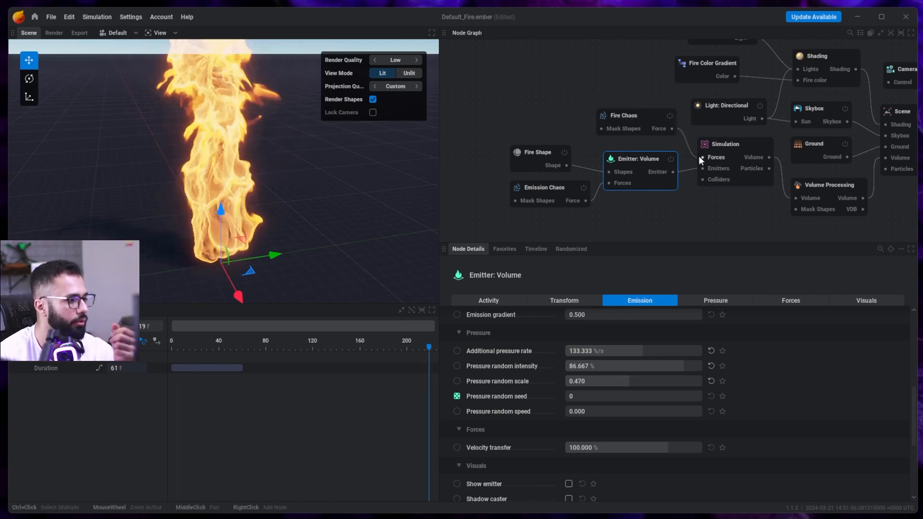
left_click(713, 148)
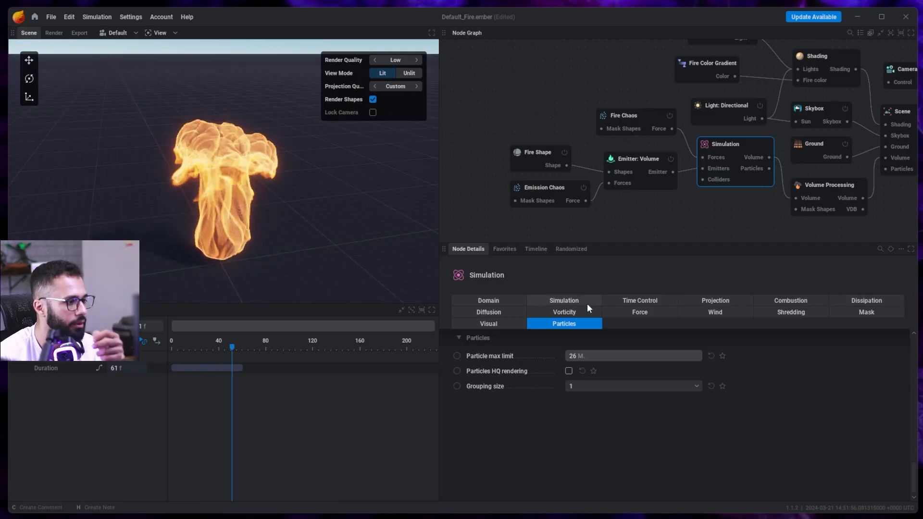
left_click(641, 169)
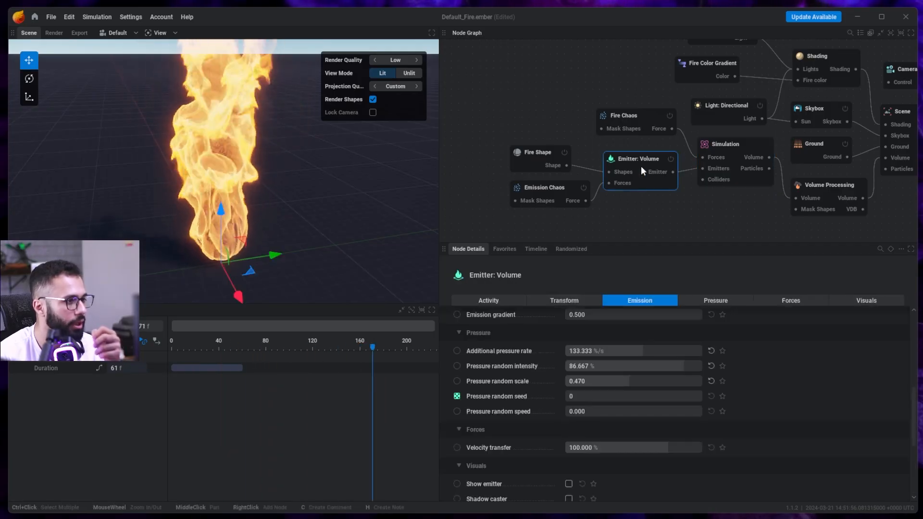
- Try showing the volume emitter in the scene, hide it again, and bring up its visual settings
scroll(570, 392, "down", 2)
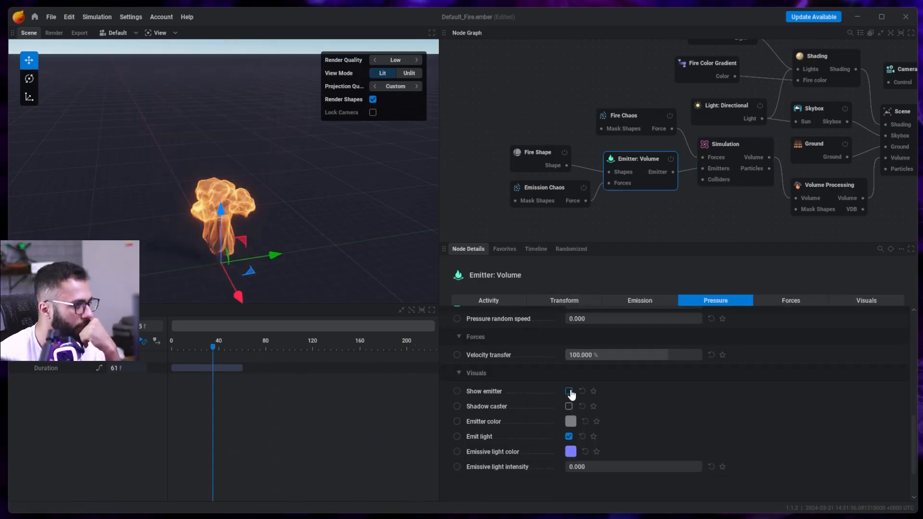
left_click(568, 391)
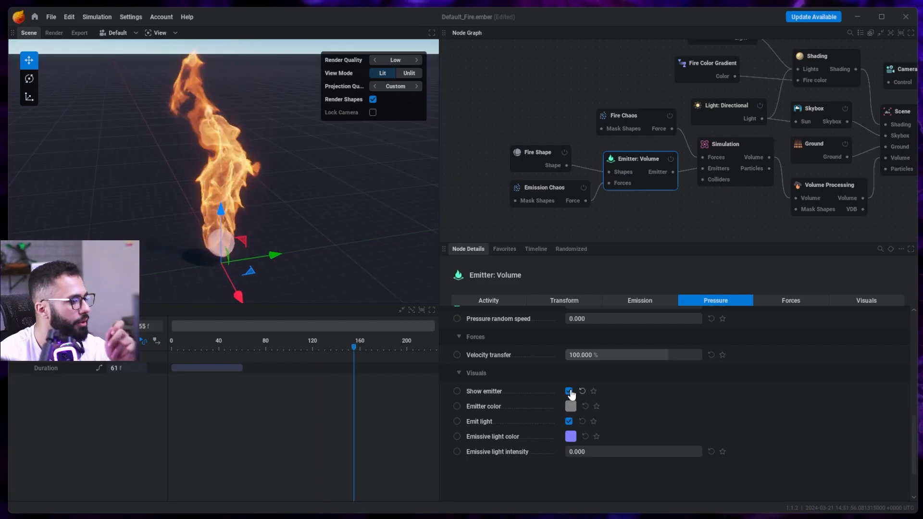
left_click(569, 391)
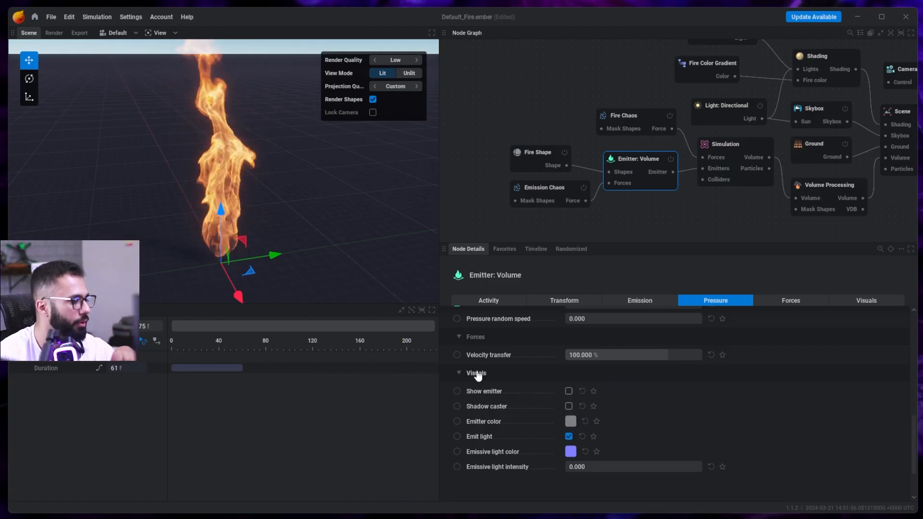
left_click(844, 299)
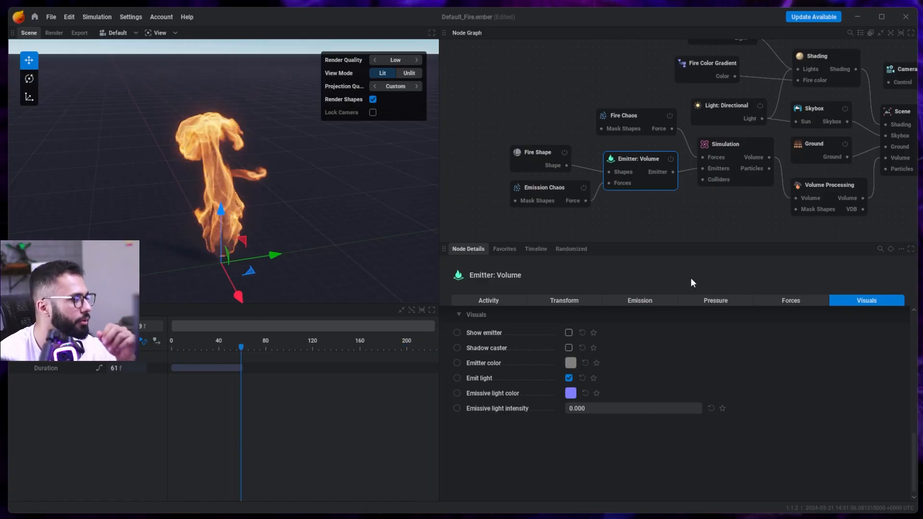
- Move the Fire Shape node out of the way and add an Import node connected to the volume emitter's Shapes input
left_click(543, 150)
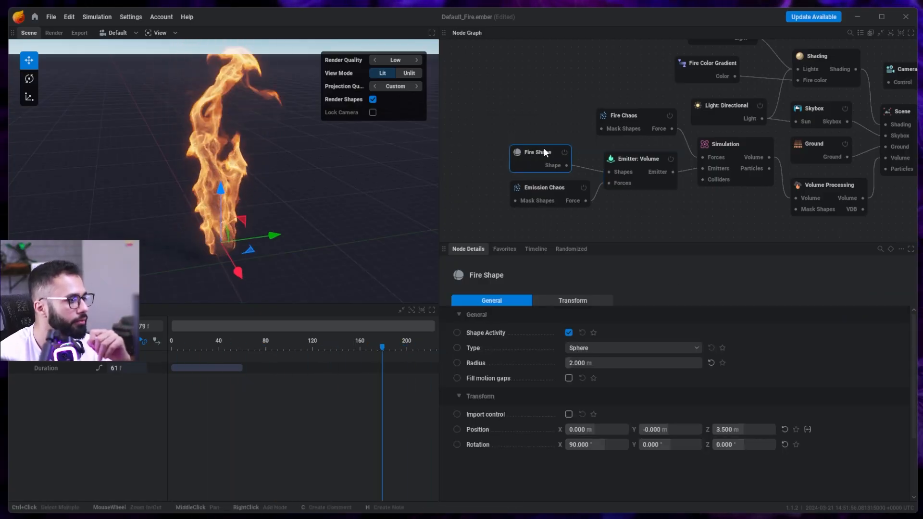
left_click_drag(544, 154, 550, 99)
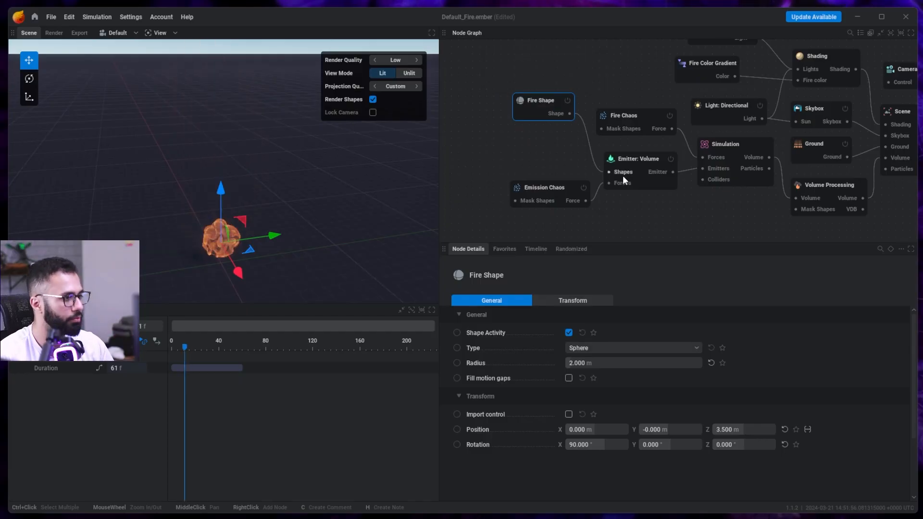
left_click_drag(609, 172, 523, 144)
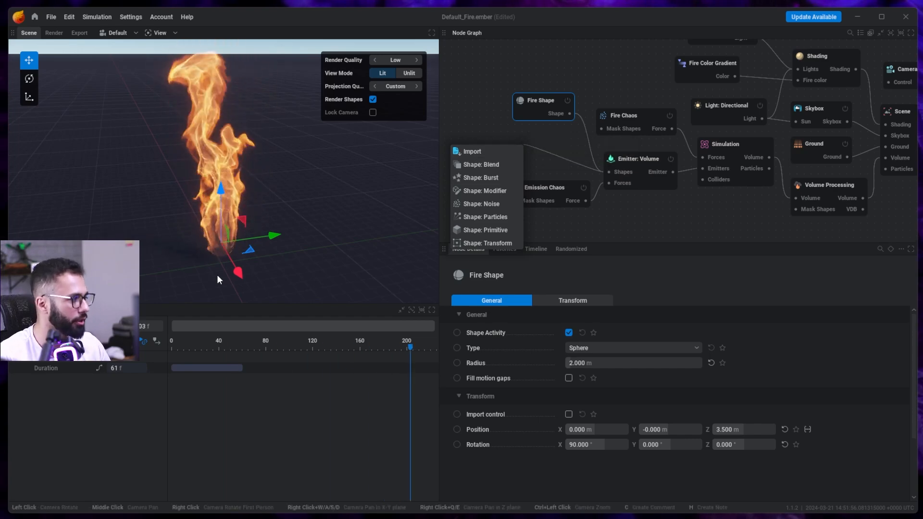
left_click(472, 151)
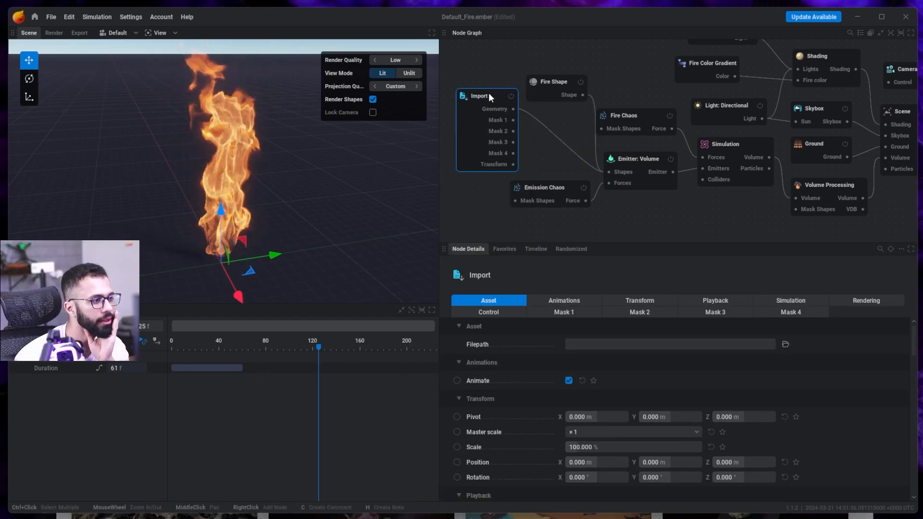
- Delete the Fire Shape node and load skulllow.FBX into the Import node
left_click(555, 92)
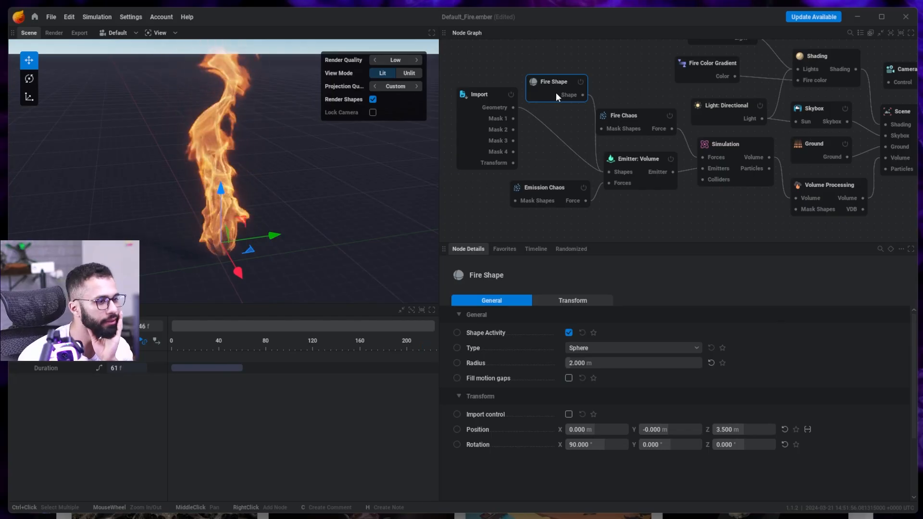
key("Delete")
left_click_drag(517, 91, 539, 62)
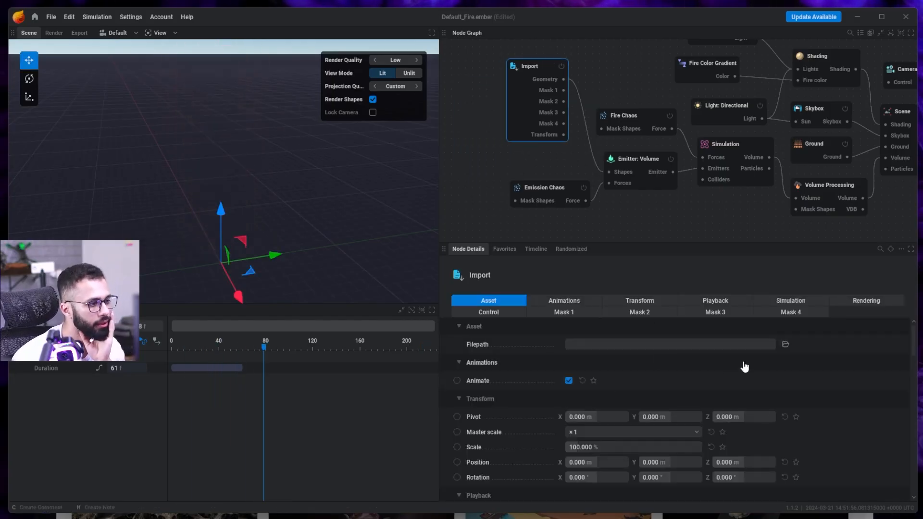
left_click(783, 346)
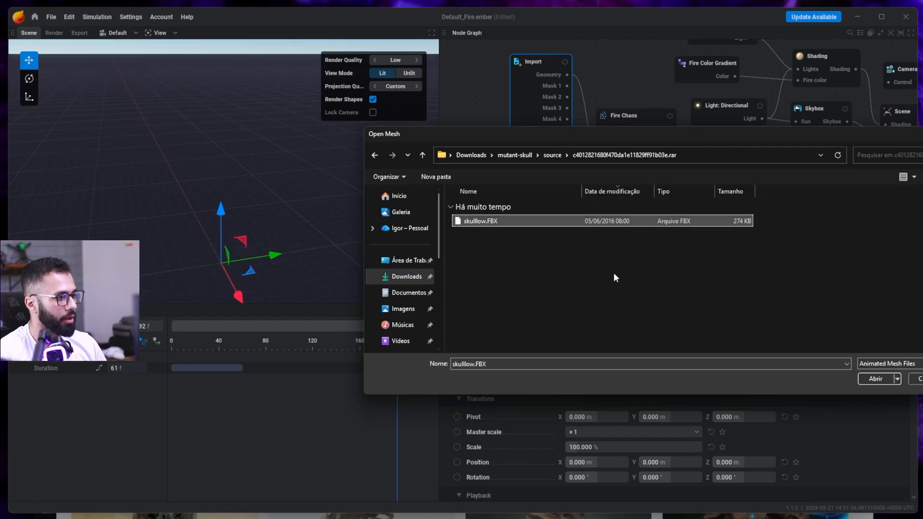
left_click(893, 380)
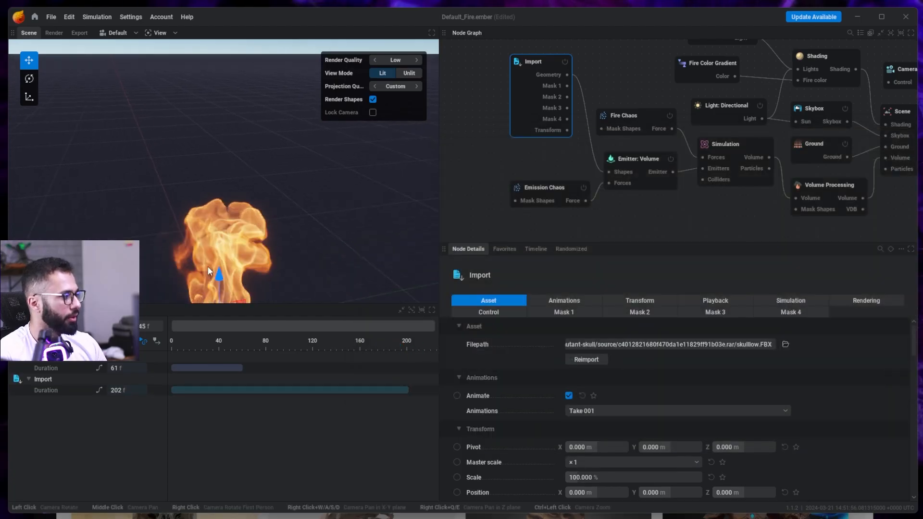
- Reposition the imported skull to X 0.163 m, Y 0.450 m and Z 0.397 m in the scene
left_click_drag(188, 286, 216, 270)
key("ctrl+z")
scroll(168, 291, "up", 3)
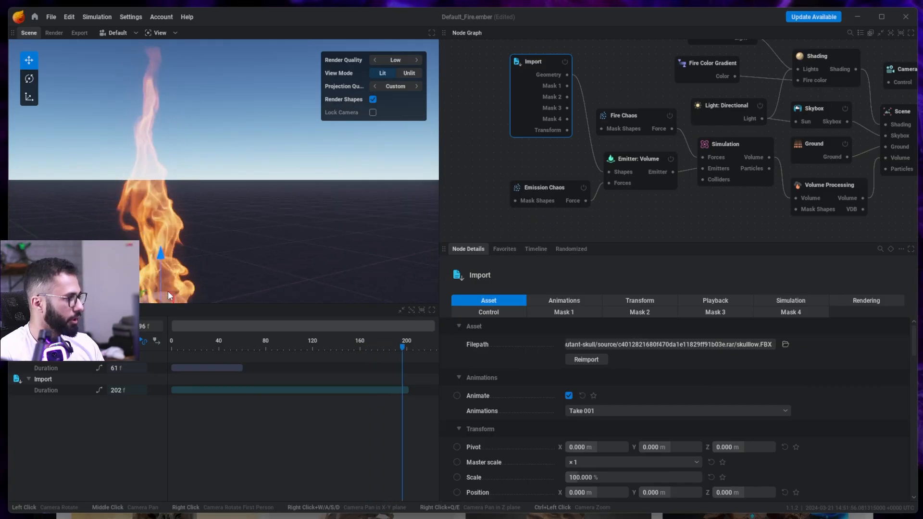
scroll(168, 291, "down", 3)
left_click_drag(168, 290, 193, 262)
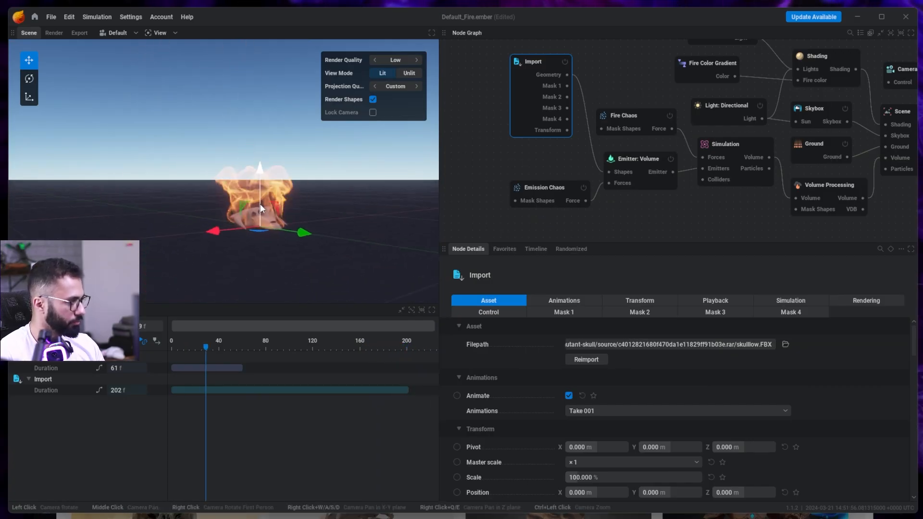
left_click_drag(262, 209, 213, 240)
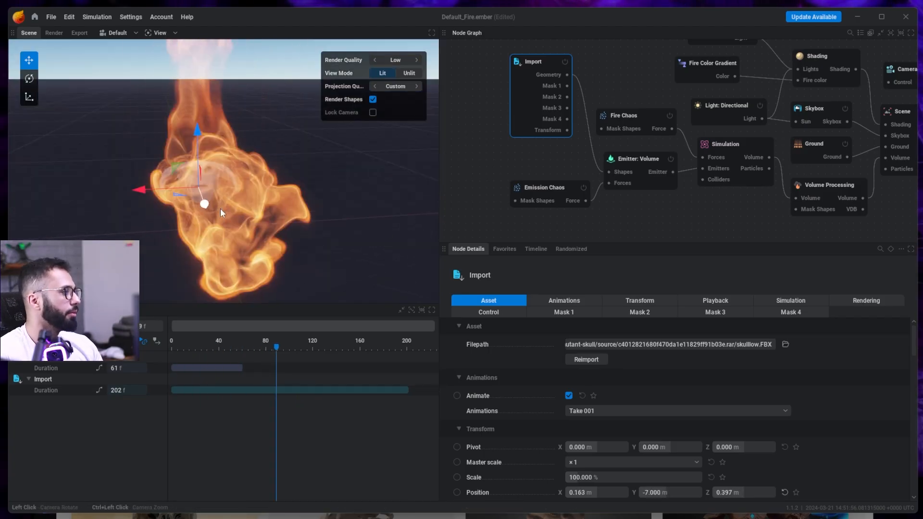
left_click_drag(205, 204, 223, 247)
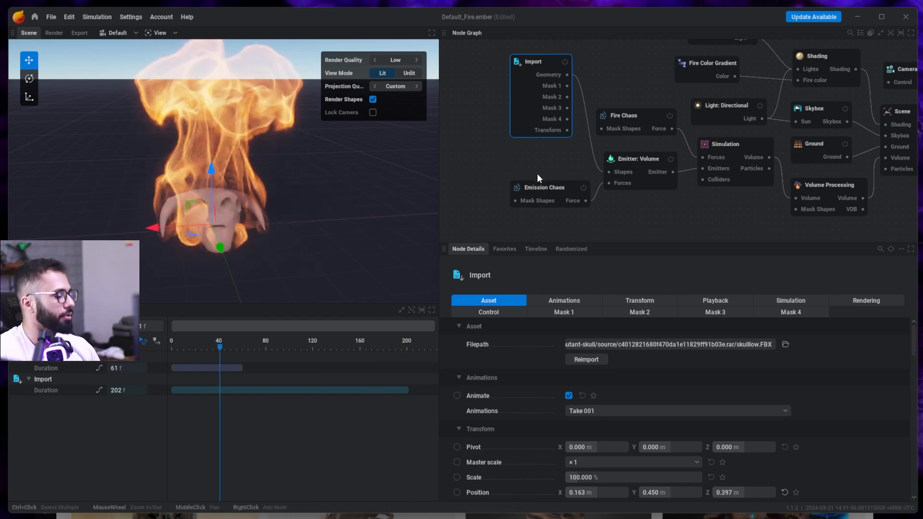
- Add a Shape: Modifier node fed by the Import node's Mask 1 output and look over its types
left_click_drag(552, 123, 543, 122)
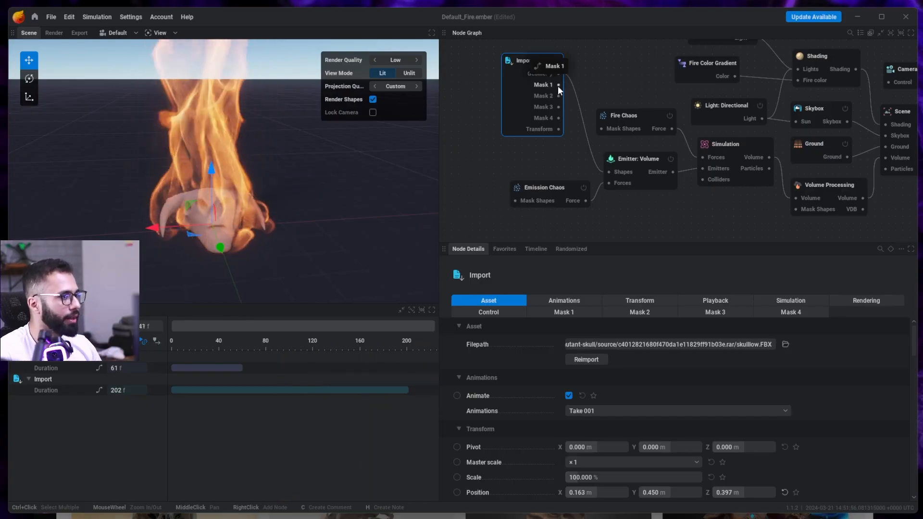
left_click_drag(558, 86, 595, 68)
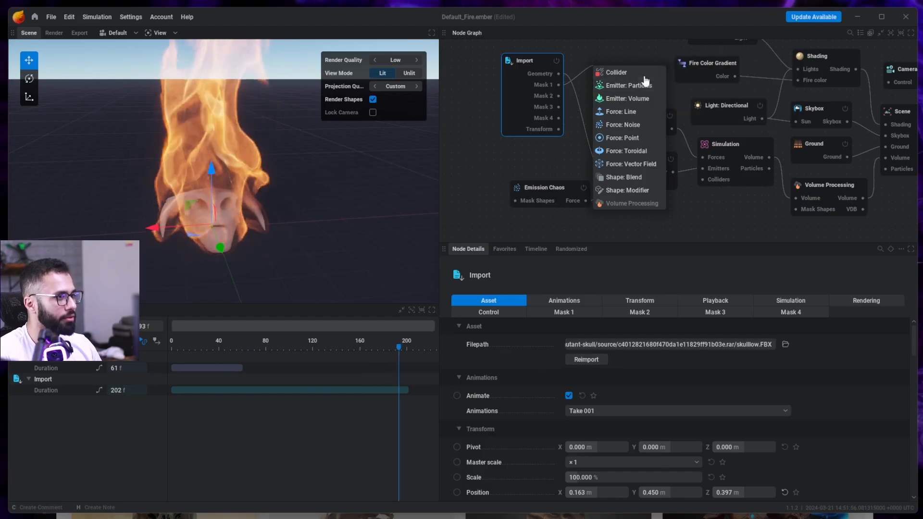
left_click(632, 190)
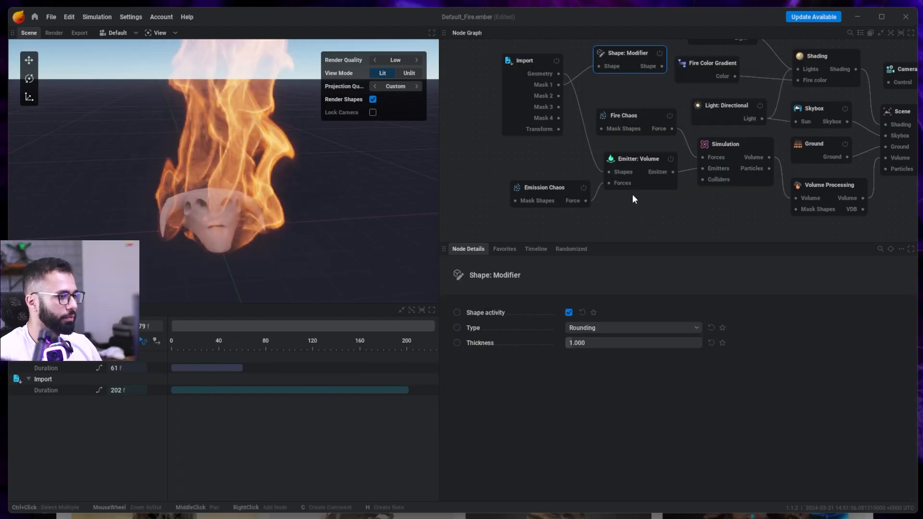
left_click(584, 328)
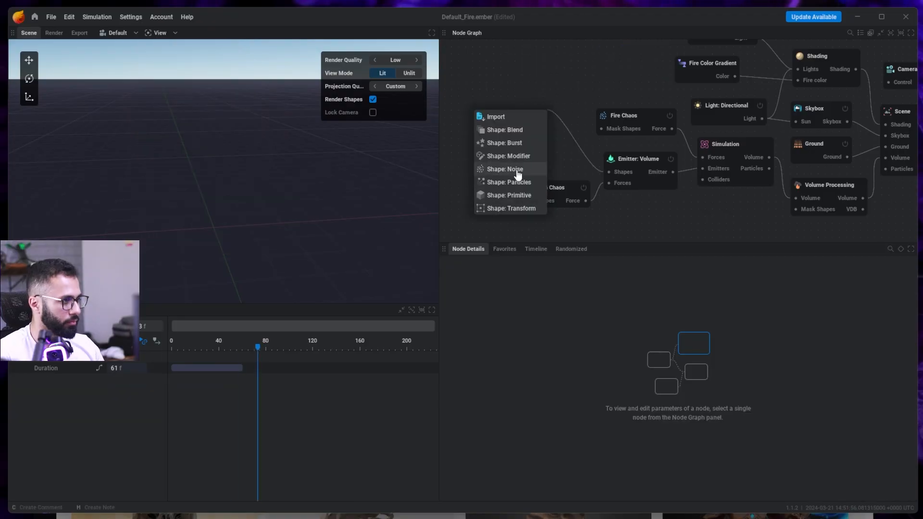
- Add a Shape: Modifier to the volume emitter's Shapes input and feed it with a Shape: Primitive node
left_click(523, 159)
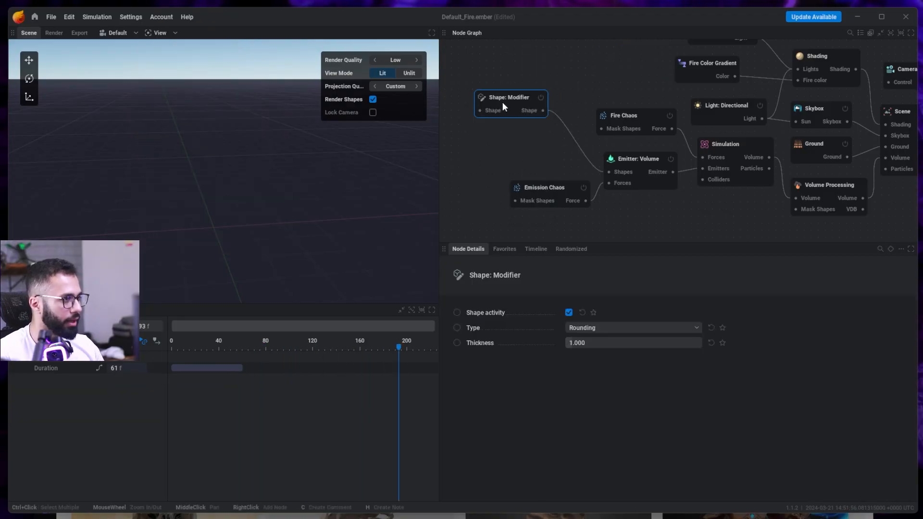
left_click_drag(492, 105, 478, 146)
left_click(435, 233)
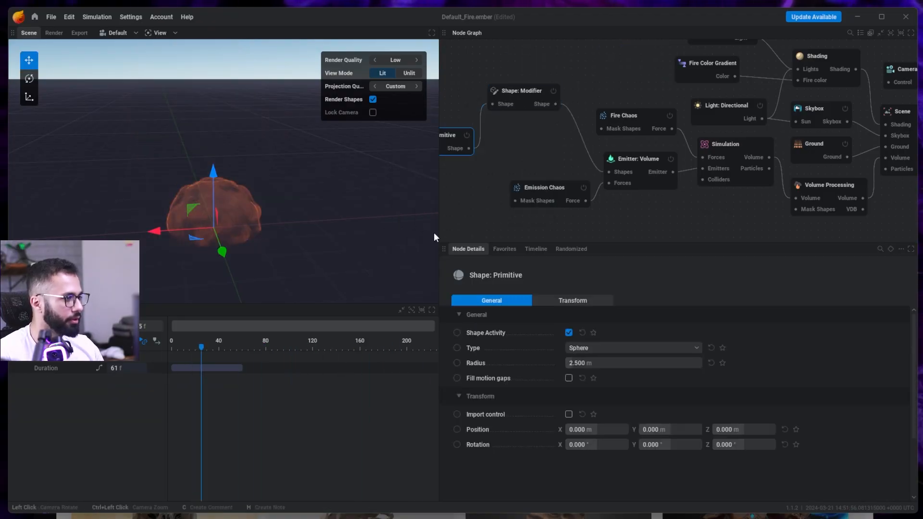
left_click(524, 90)
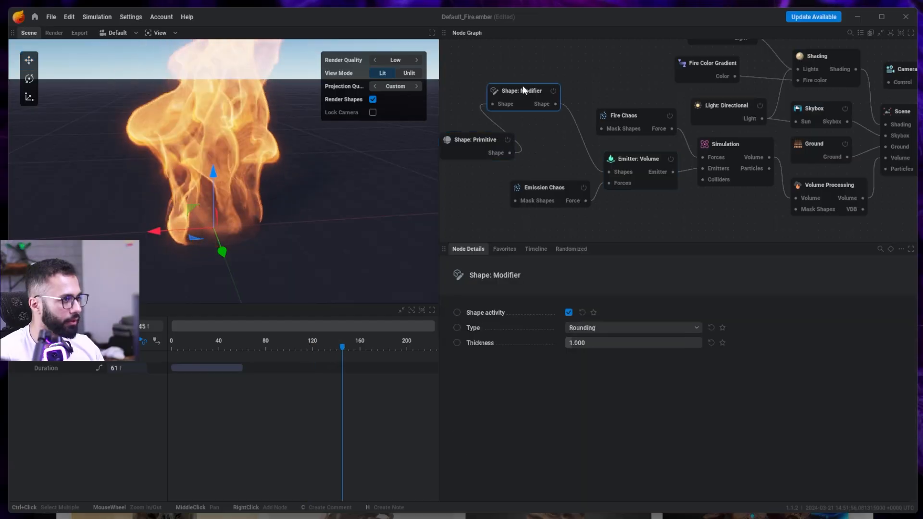
left_click(594, 329)
left_click(596, 332)
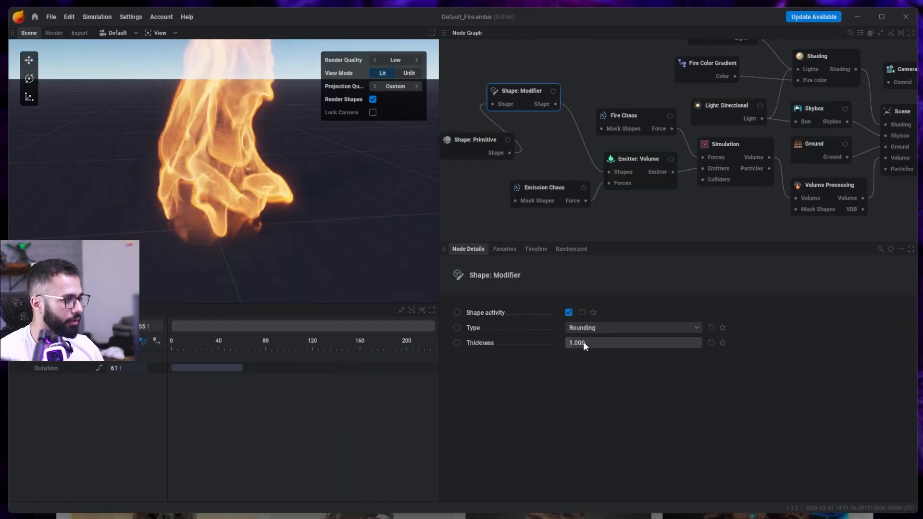
- Show the volume emitter in the scene and change the Shape: Primitive type to Box
left_click(638, 165)
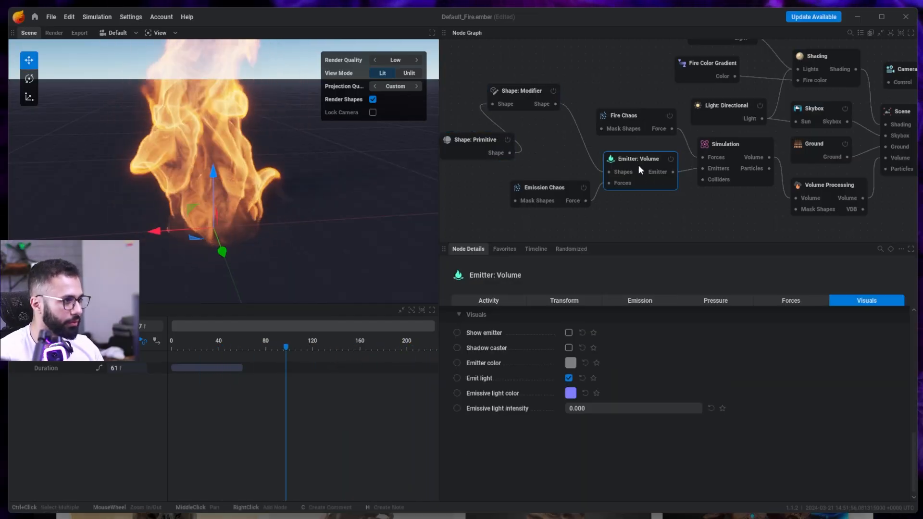
left_click(568, 332)
left_click(494, 107)
left_click(491, 142)
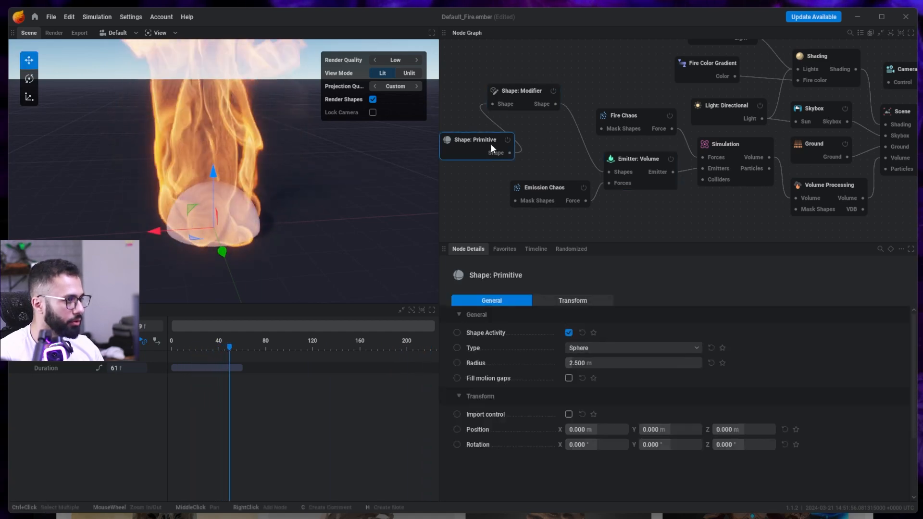
left_click(594, 348)
left_click(583, 191)
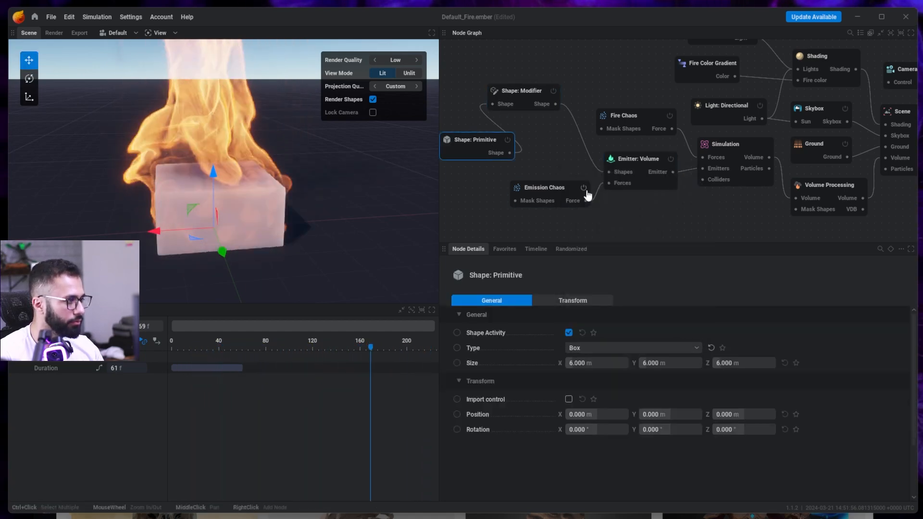
- Try a thicker rounding on the shape modifier, followed by its Golf Ball, Invert and Shell types
left_click(522, 91)
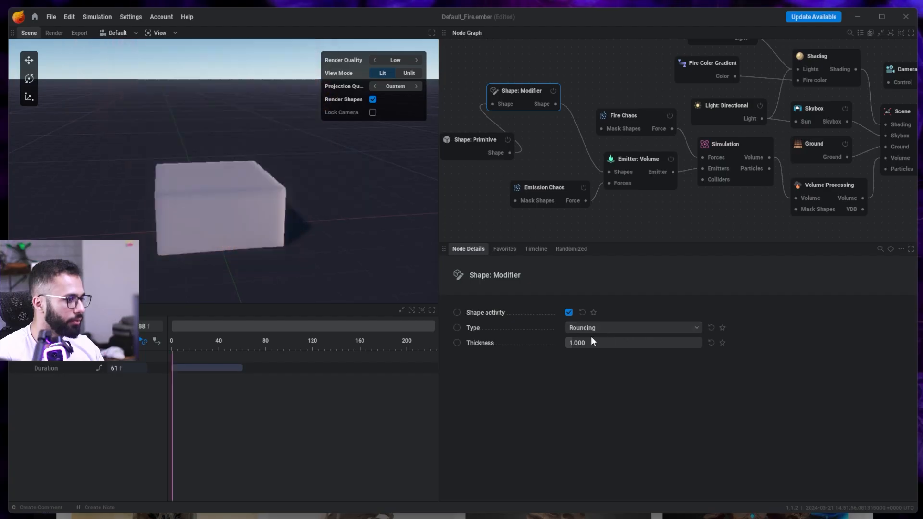
left_click_drag(630, 343, 702, 343)
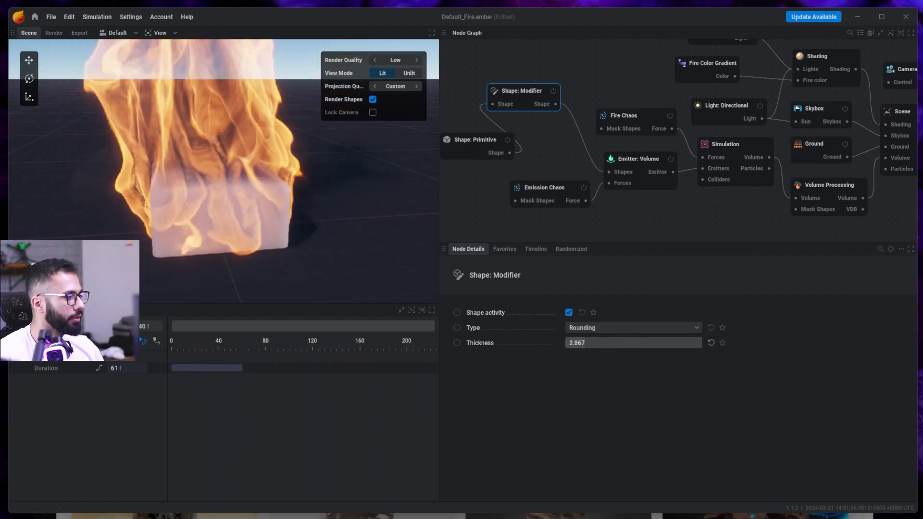
left_click(587, 329)
left_click(582, 353)
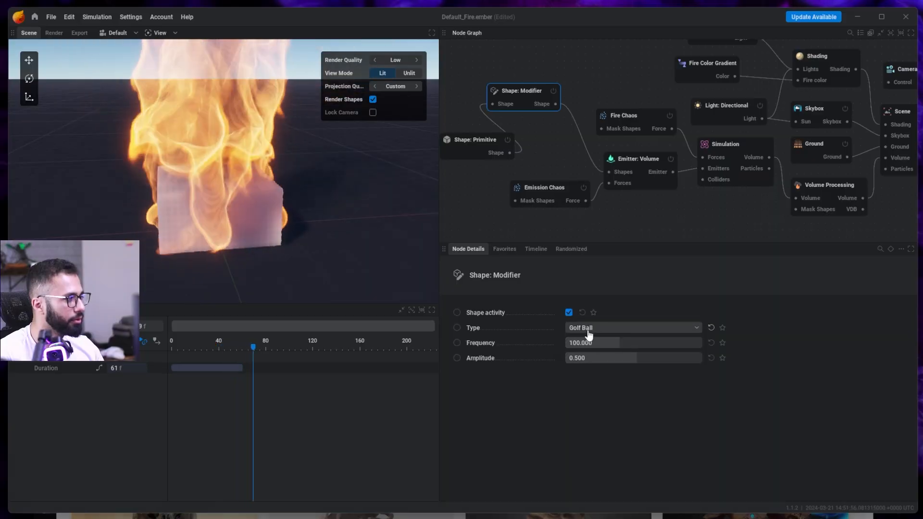
left_click(583, 329)
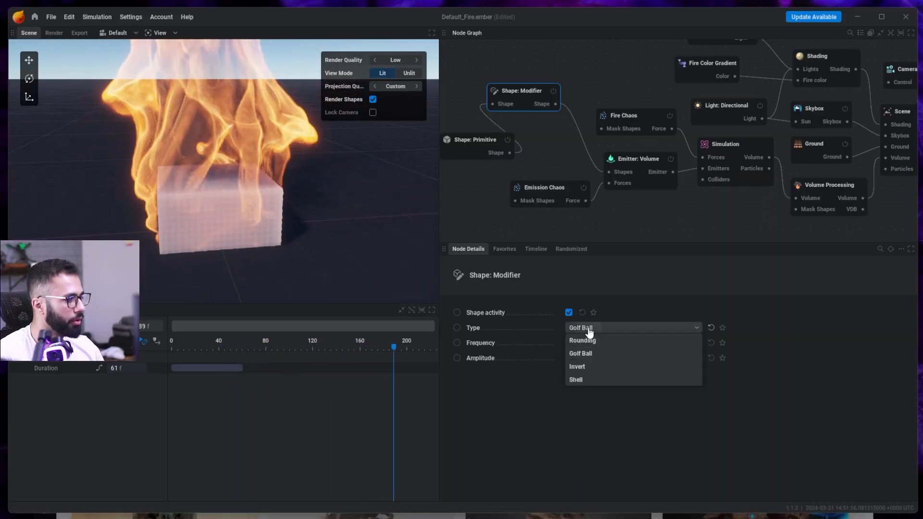
left_click(593, 364)
left_click(606, 328)
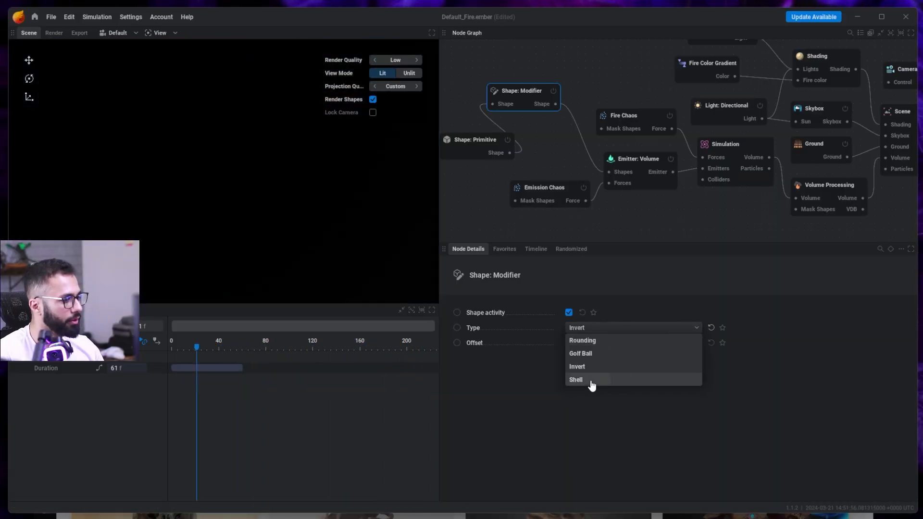
left_click(576, 380)
- Set the shape modifier back to Rounding with a thickness of 8.933, shift its node, and select the Shape: Primitive node
left_click(606, 328)
left_click(582, 340)
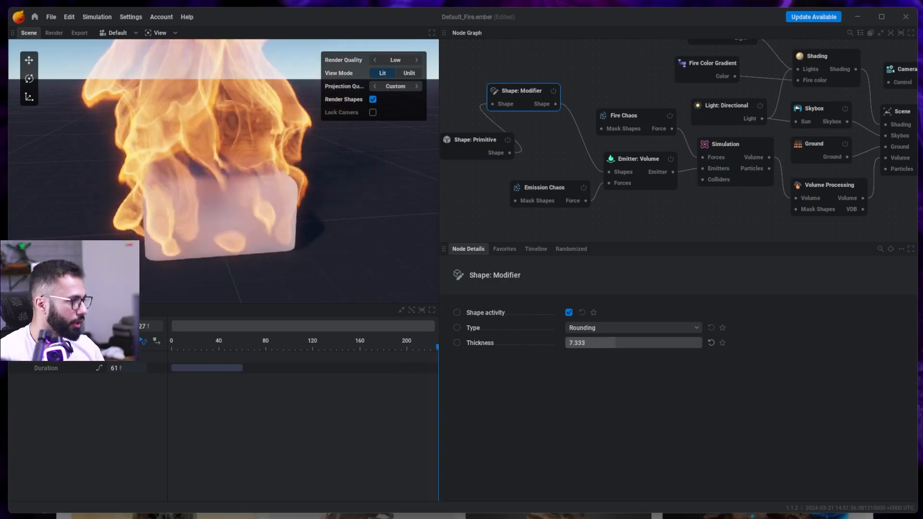
left_click_drag(582, 343, 598, 344)
left_click_drag(524, 90, 543, 103)
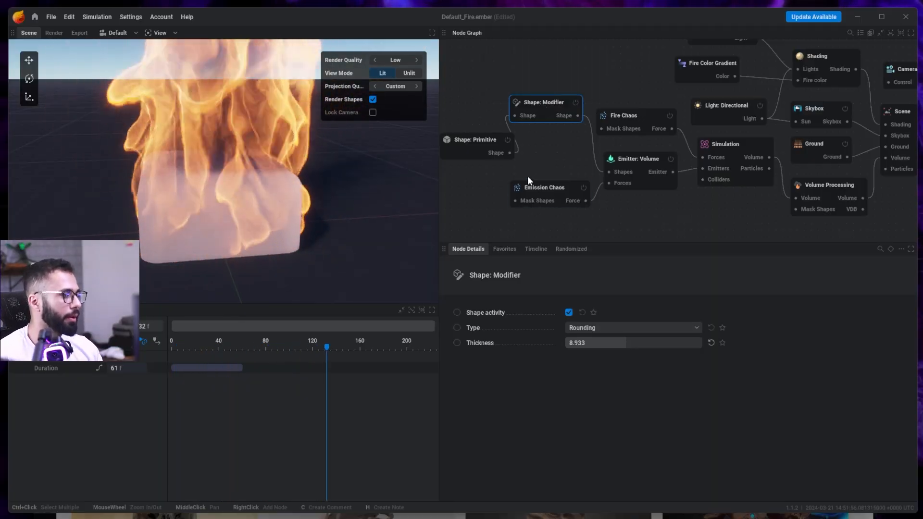
left_click(476, 139)
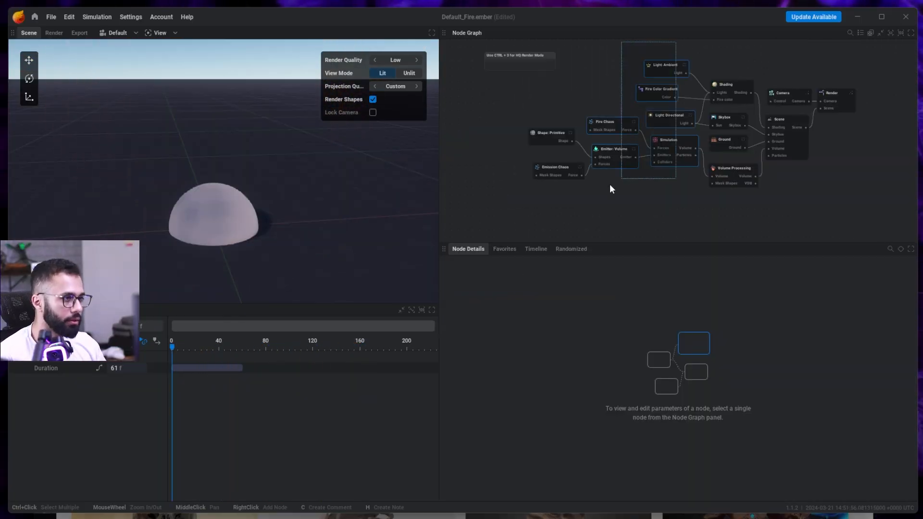
- Add an Export: VDB node fed by the Volume Processing node's VDB output and look at its export settings
left_click_drag(610, 185, 498, 205)
left_click(642, 193)
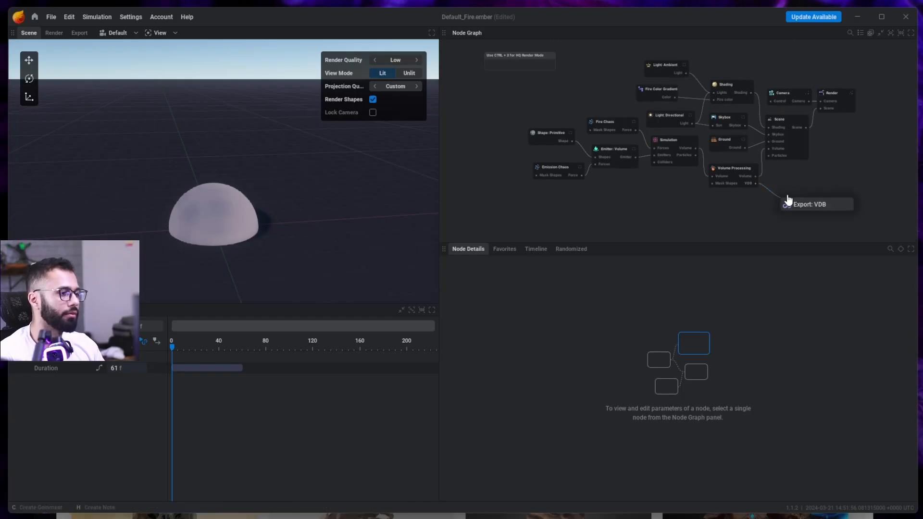
left_click(797, 191)
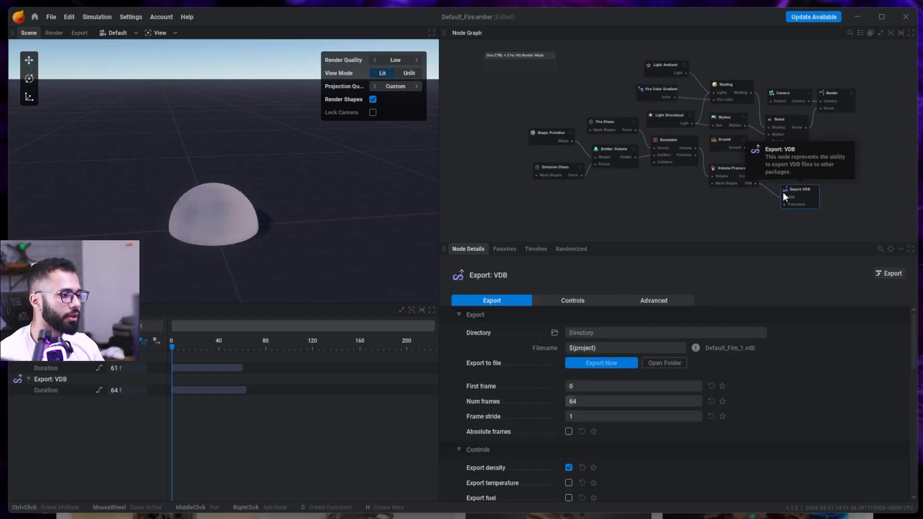
left_click(786, 175)
left_click(799, 194)
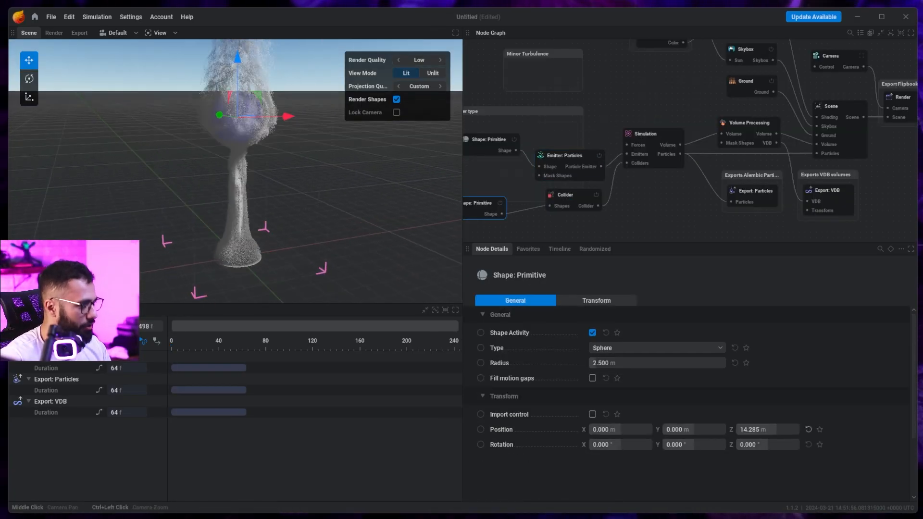
- Set the particle emitter's emission rate to 64833.763 part/s, and enable burst emission with a burst size of 849785.589 and spawning on the surface
left_click(570, 158)
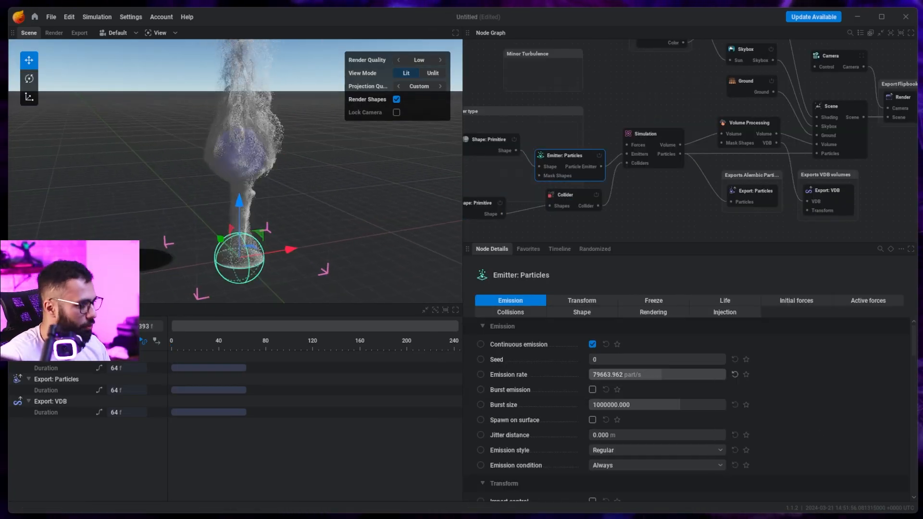
left_click_drag(663, 374, 650, 374)
left_click(592, 390)
left_click_drag(678, 405, 665, 405)
left_click(256, 252)
left_click(256, 249)
scroll(322, 148, "up", 3)
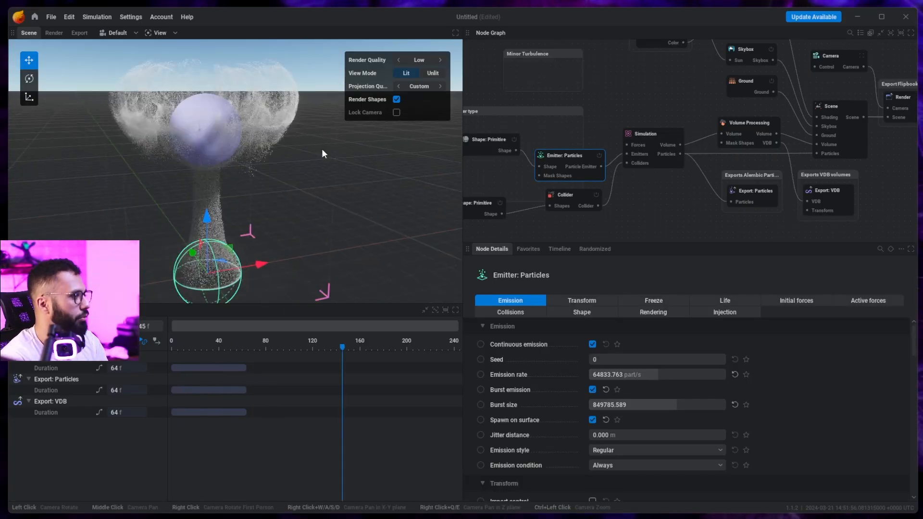
- Look over the Simulation node, restart the particle simulation, and examine the particle emitter's emission condition options
left_click(649, 137)
scroll(546, 414, "down", 8)
left_click(569, 159)
key("r")
key("r")
scroll(614, 431, "down", 2)
left_click(617, 429)
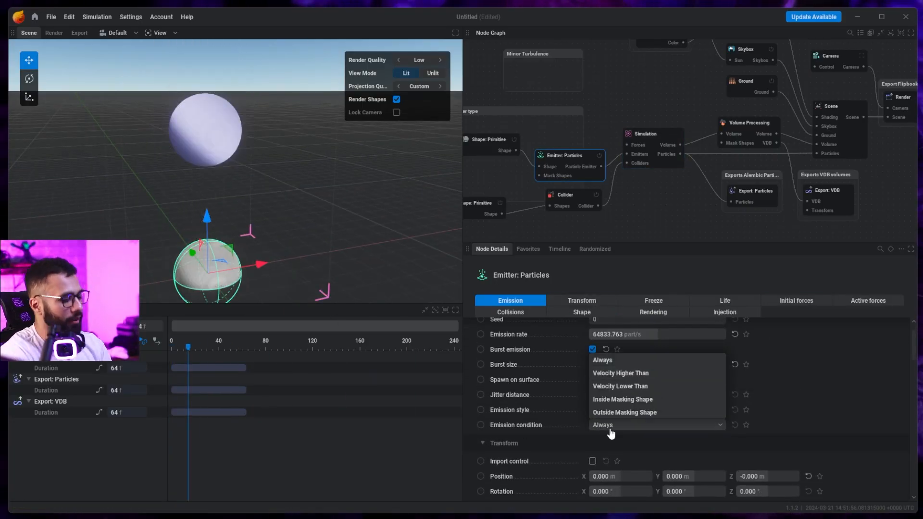
left_click(777, 388)
- Set the particle emitter's lifetime limits to 0.671 s minimum and 2.362 s maximum, with a timing randomness of 174.667 %
scroll(645, 401, "down", 6)
left_click(592, 344)
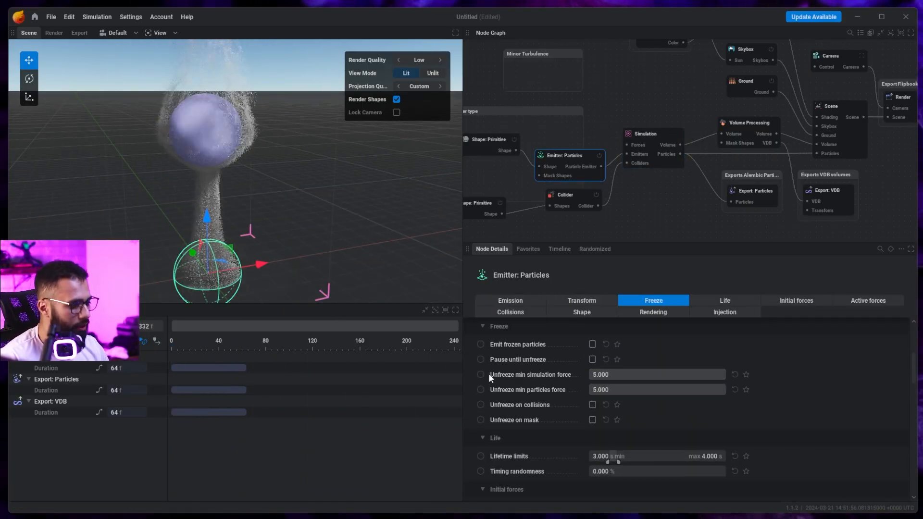
scroll(573, 428, "down", 3)
left_click_drag(614, 350, 596, 355)
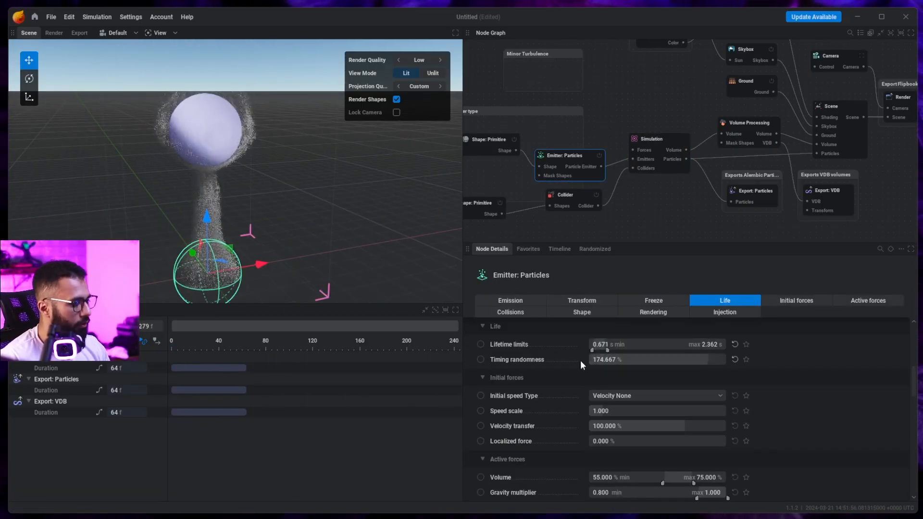